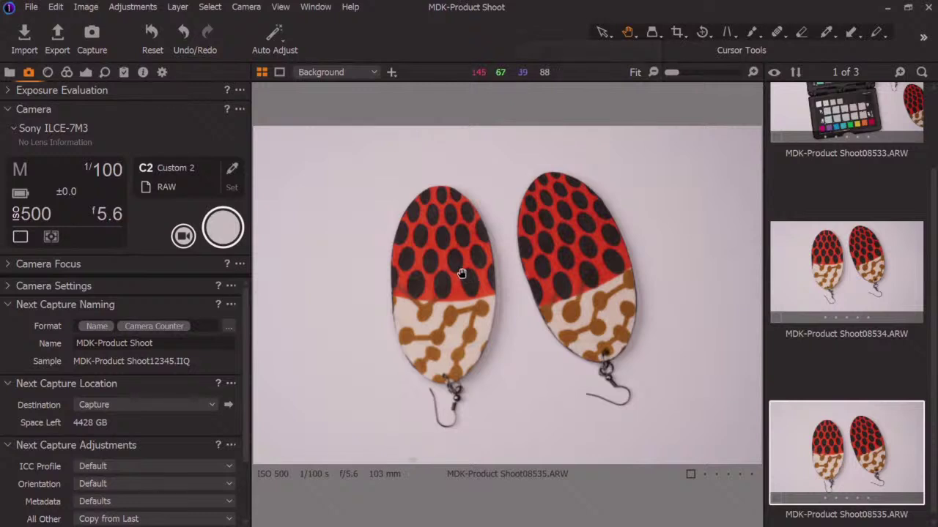
Step: Inspect the red dotted fabric in MDK-Product Shoot08535.ARW at 100% to judge its focus
{"action": "left_click", "coordinate": [468, 216]}
{"action": "left_click_drag", "start_coordinate": [406, 293], "coordinate": [578, 217]}
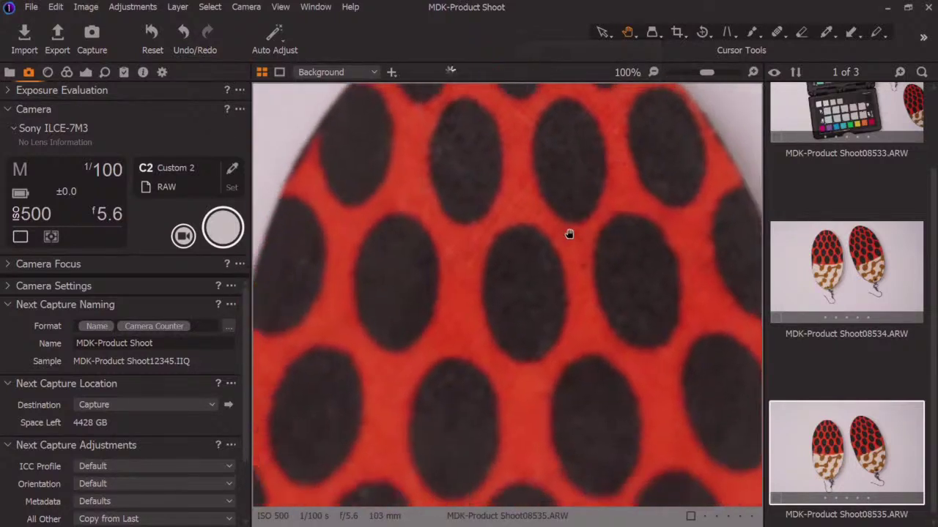
{"action": "left_click_drag", "start_coordinate": [345, 262], "coordinate": [481, 252]}
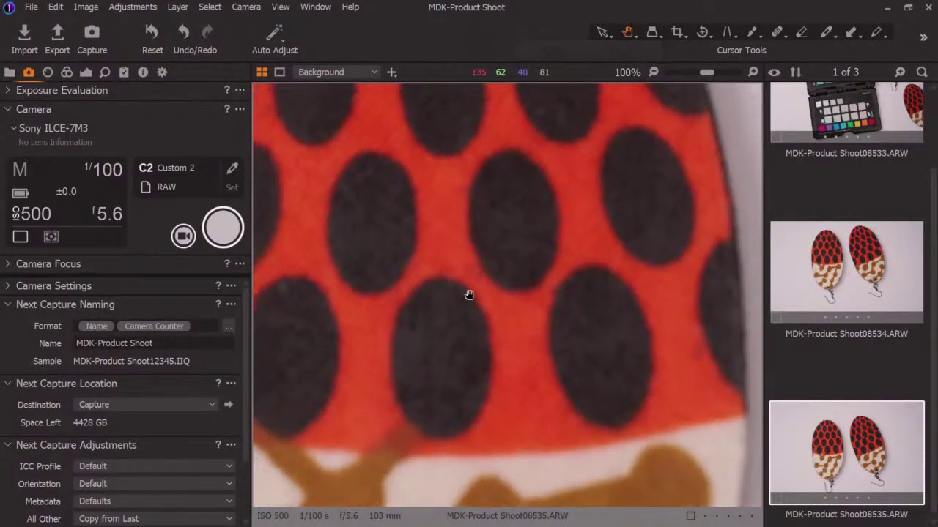
{"action": "double_click", "coordinate": [485, 297]}
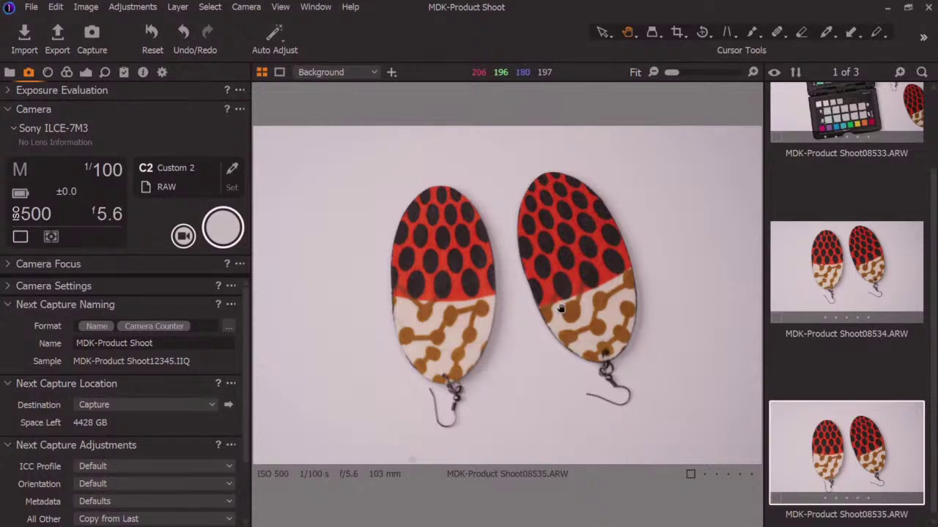
{"action": "left_click_drag", "start_coordinate": [561, 291], "coordinate": [538, 308]}
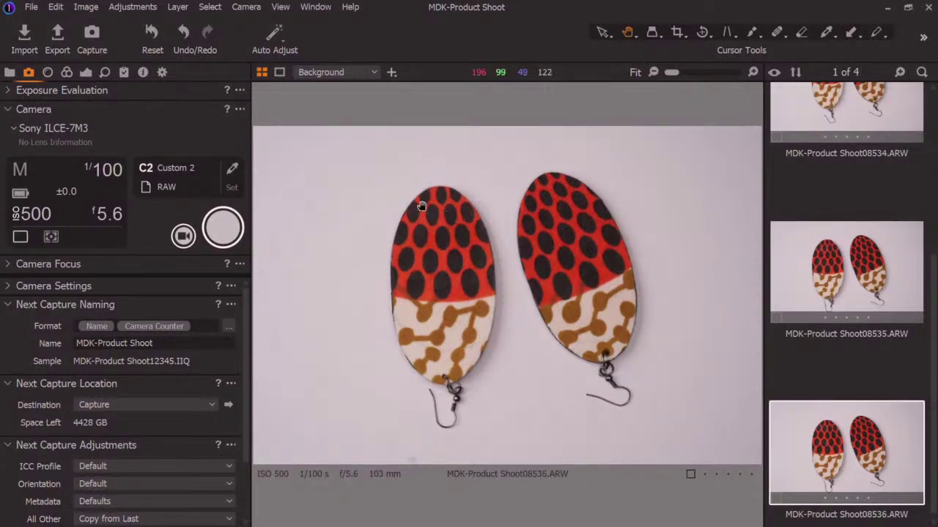
Step: Examine the fabric texture and the backdrop above the earring in MDK-Product Shoot08536.ARW at 100%
{"action": "left_click", "coordinate": [555, 245]}
{"action": "left_click_drag", "start_coordinate": [611, 409], "coordinate": [429, 347]}
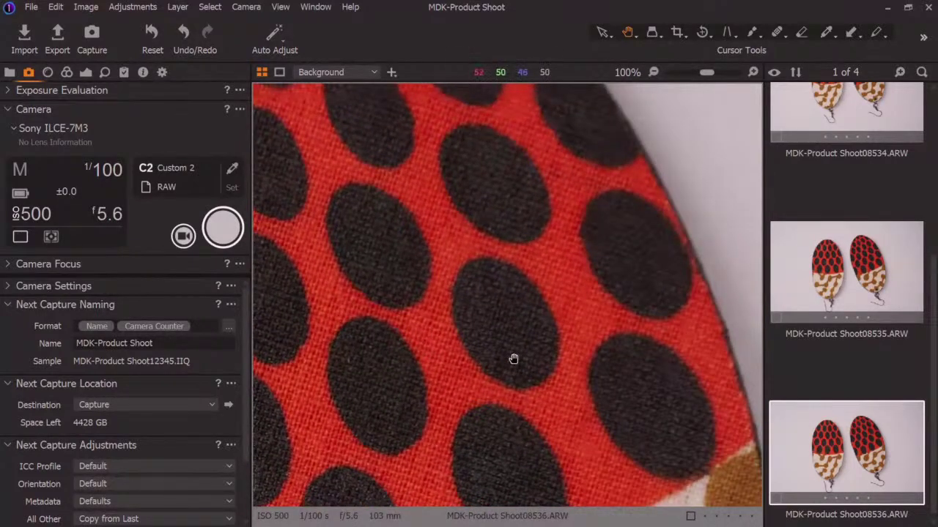
{"action": "left_click", "coordinate": [531, 325]}
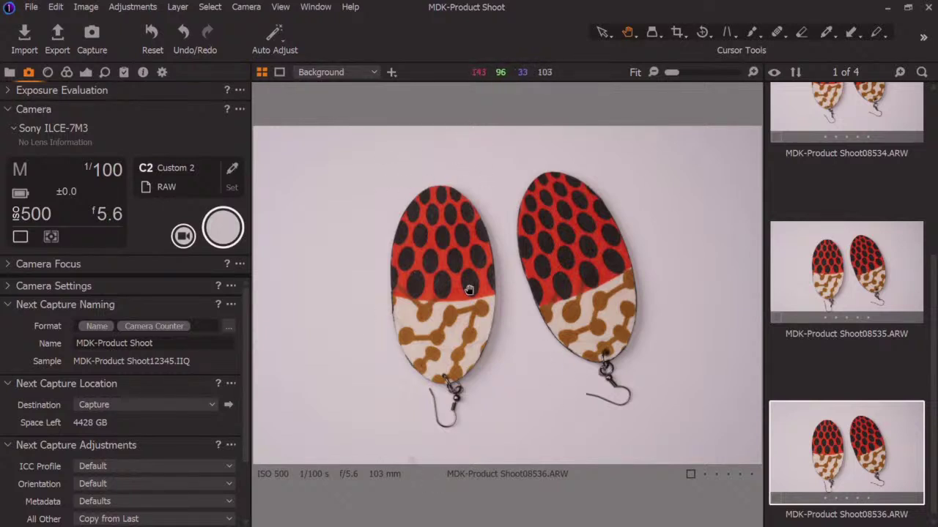
{"action": "left_click_drag", "start_coordinate": [498, 188], "coordinate": [499, 191]}
{"action": "double_click", "coordinate": [447, 151]}
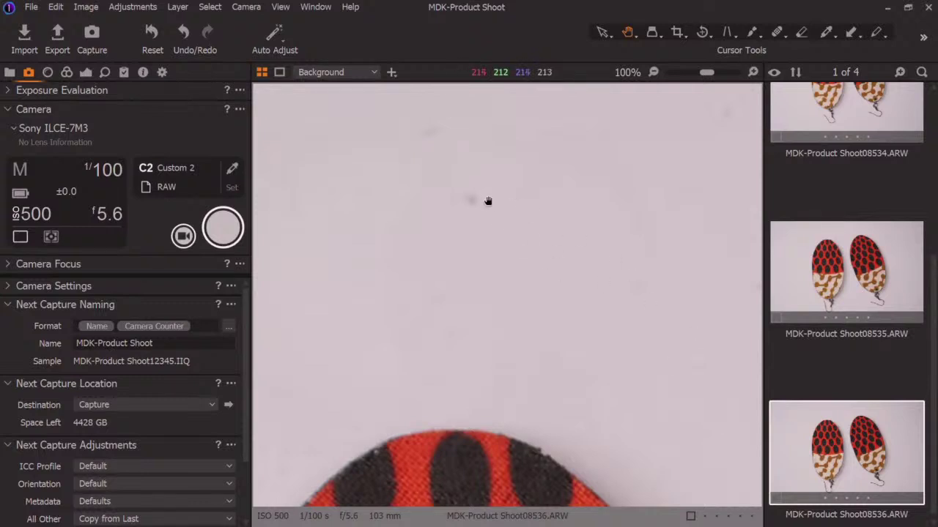
{"action": "double_click", "coordinate": [552, 307]}
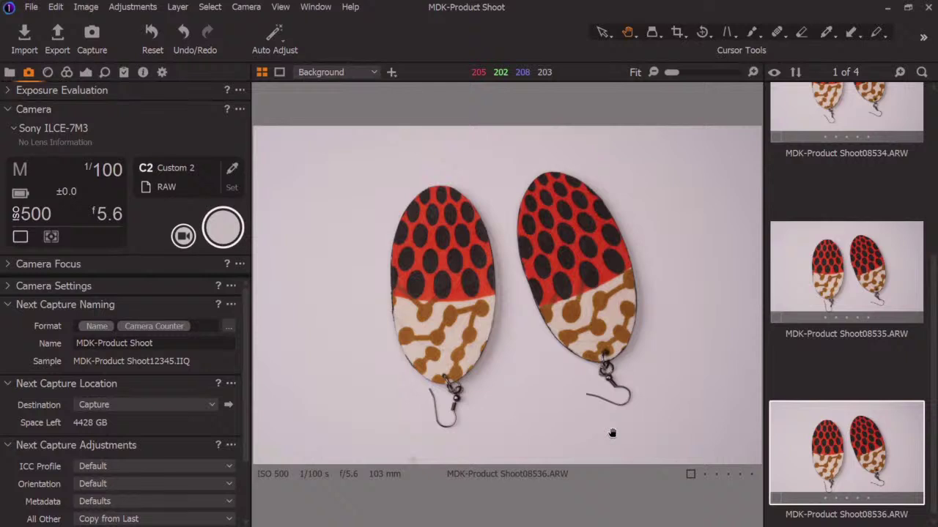
Step: Capture a new tethered photo of the earrings on the white backdrop and check the metal hook's detail at 100%
{"action": "key", "text": "ctrl+k"}
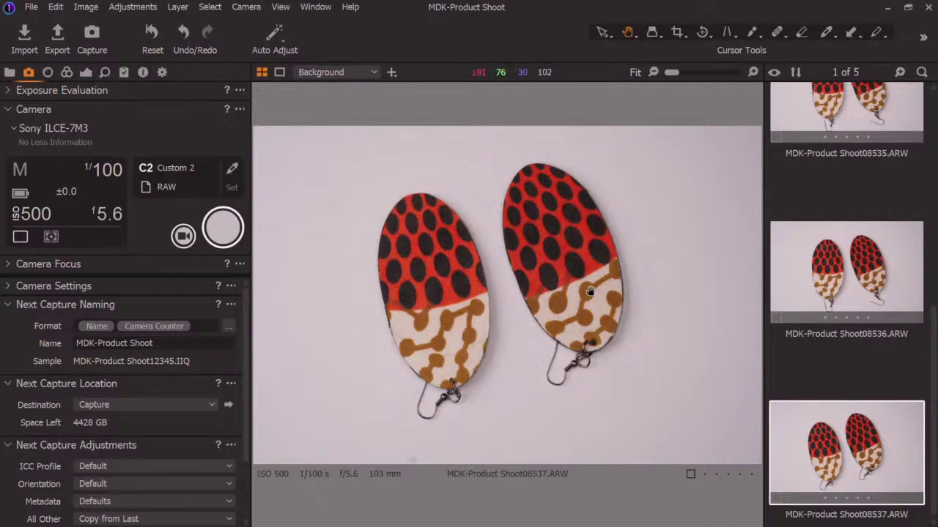
{"action": "left_click", "coordinate": [569, 364]}
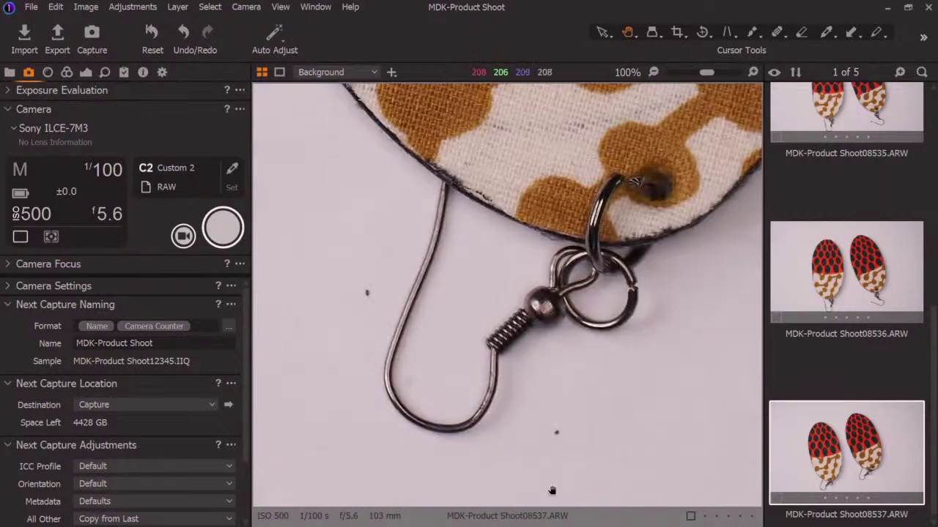
{"action": "left_click_drag", "start_coordinate": [635, 182], "coordinate": [366, 388]}
{"action": "left_click_drag", "start_coordinate": [481, 257], "coordinate": [640, 396]}
{"action": "scroll", "coordinate": [640, 397], "scroll_direction": "down", "scroll_amount": 4}
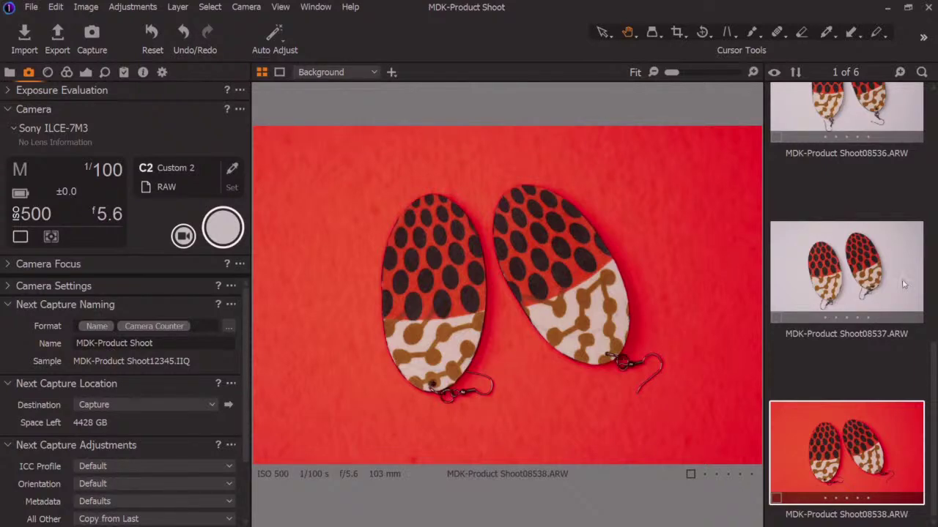
Step: Check the focus of both dotted earrings on the red backdrop in MDK-Product Shoot08538.ARW at 100%
{"action": "left_click", "coordinate": [496, 268]}
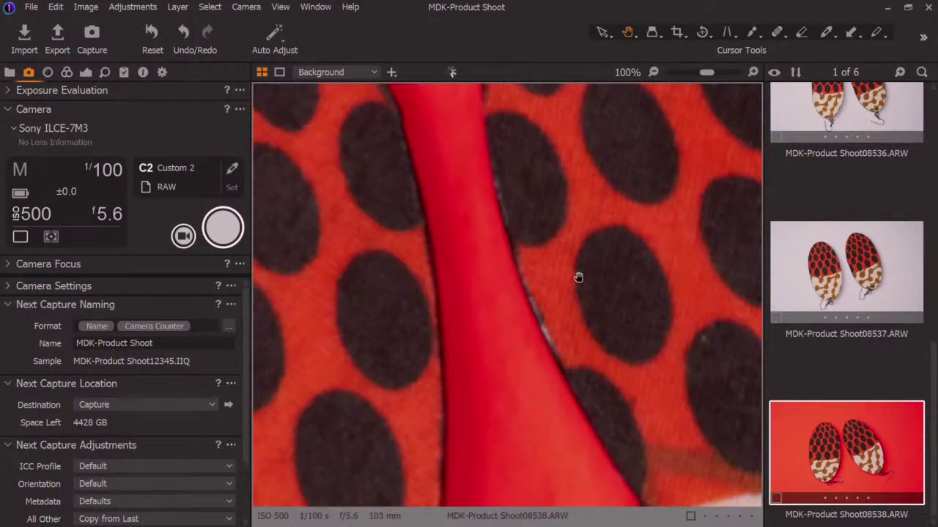
{"action": "left_click_drag", "start_coordinate": [699, 283], "coordinate": [505, 335]}
{"action": "left_click_drag", "start_coordinate": [633, 328], "coordinate": [542, 392]}
{"action": "left_click", "coordinate": [542, 391]}
{"action": "left_click", "coordinate": [428, 339]}
{"action": "left_click", "coordinate": [433, 339]}
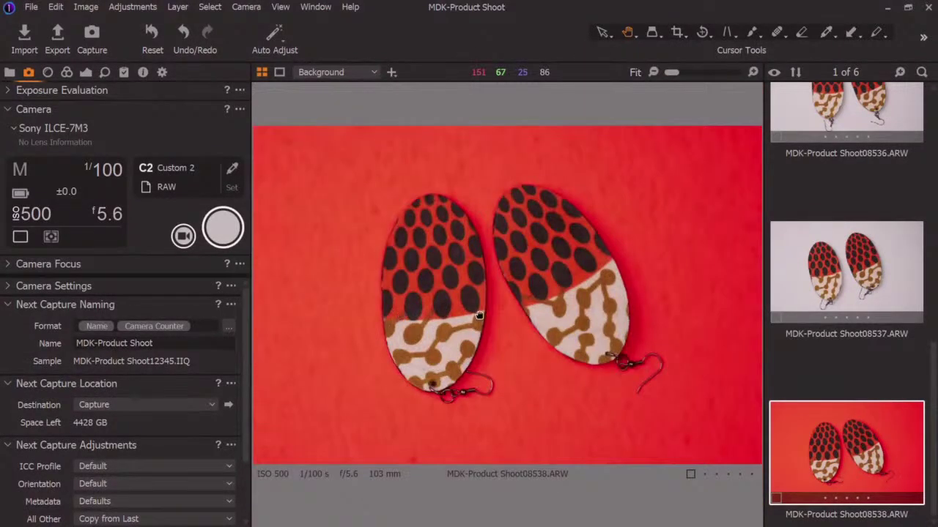
{"action": "left_click", "coordinate": [458, 308]}
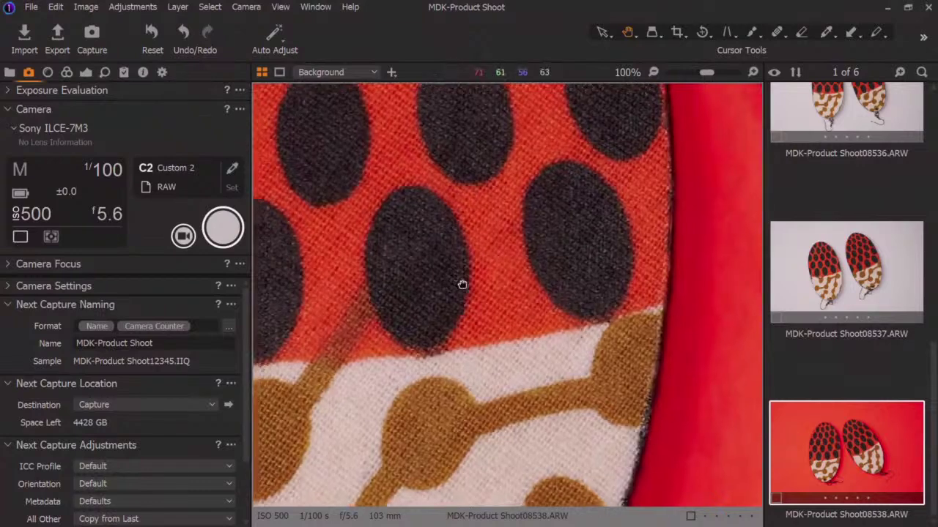
{"action": "left_click", "coordinate": [461, 282]}
{"action": "left_click", "coordinate": [647, 285]}
{"action": "left_click", "coordinate": [558, 287]}
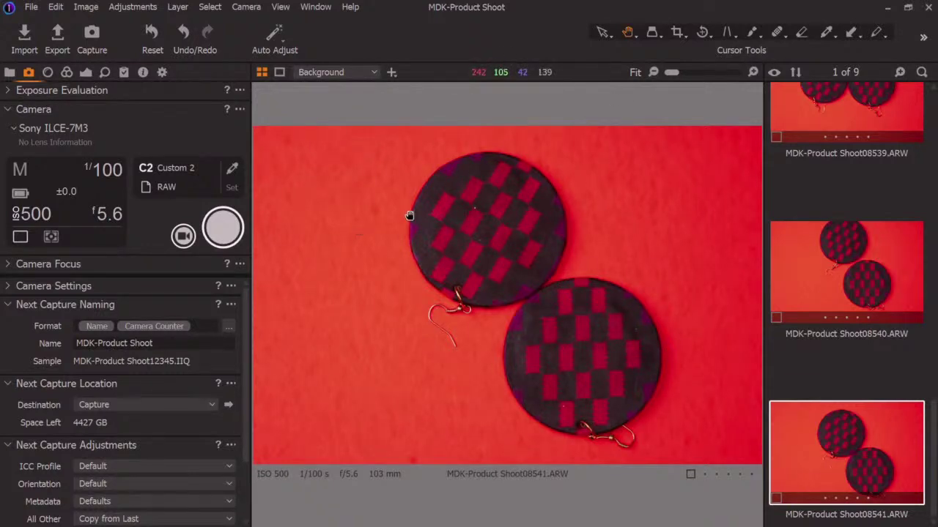
Step: Crop the round-earring photo to a 1x1 square of 40 × 40 cm and shift the frame to centre it around both earrings
{"action": "left_click", "coordinate": [677, 36]}
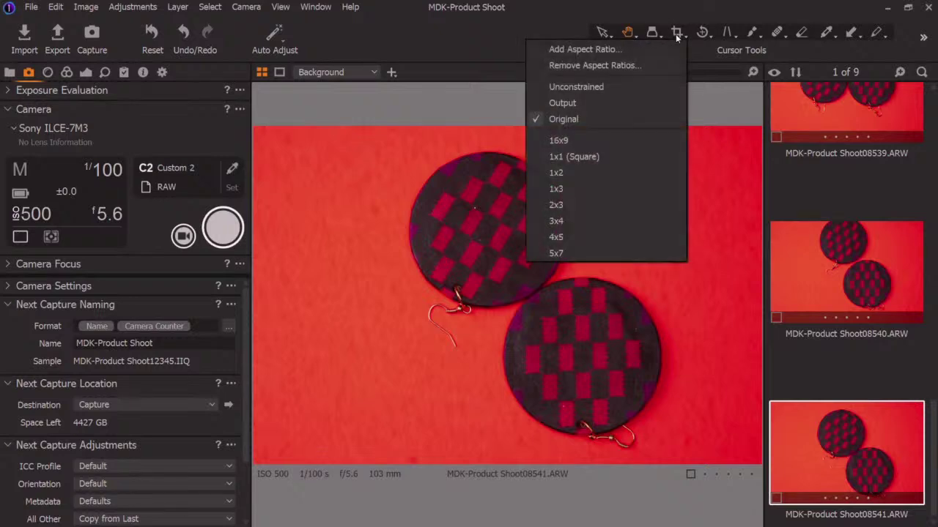
{"action": "left_click", "coordinate": [556, 159]}
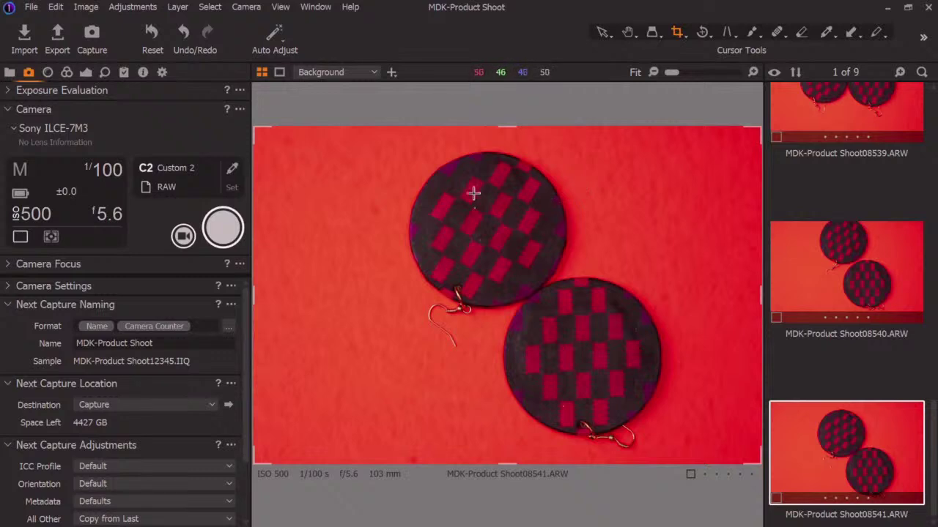
{"action": "mouse_move", "coordinate": [507, 127]}
{"action": "left_mouse_down"}
{"action": "mouse_move", "coordinate": [513, 176]}
{"action": "mouse_move", "coordinate": [516, 115]}
{"action": "mouse_move", "coordinate": [515, 141]}
{"action": "left_mouse_up"}
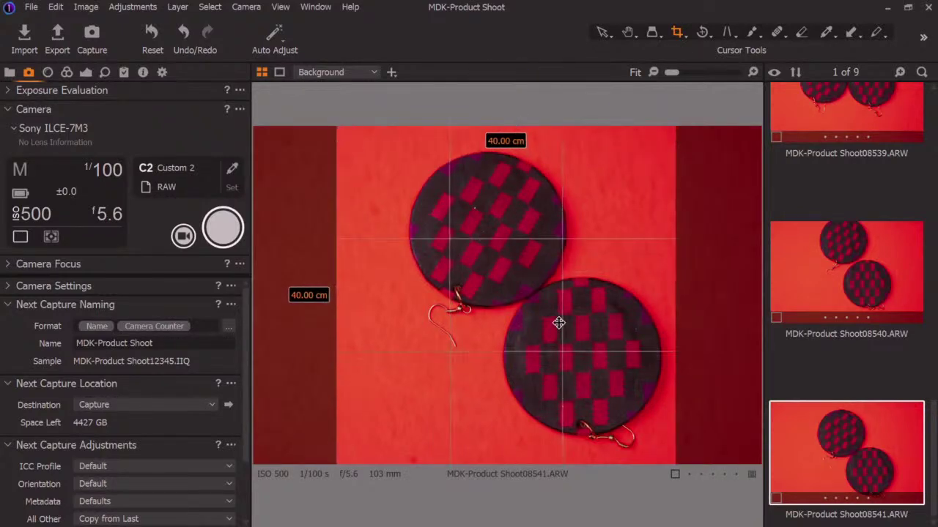
{"action": "left_click_drag", "start_coordinate": [561, 323], "coordinate": [571, 325]}
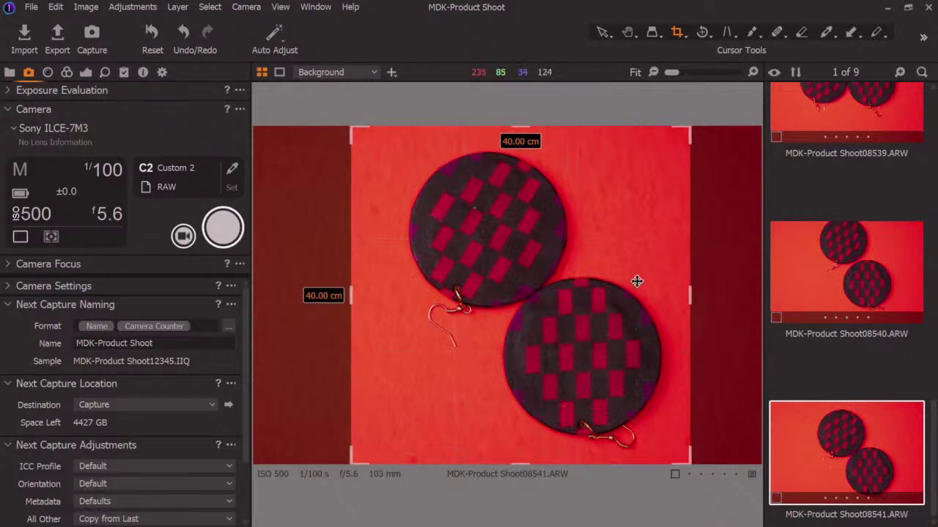
{"action": "left_click_drag", "start_coordinate": [496, 221], "coordinate": [511, 224]}
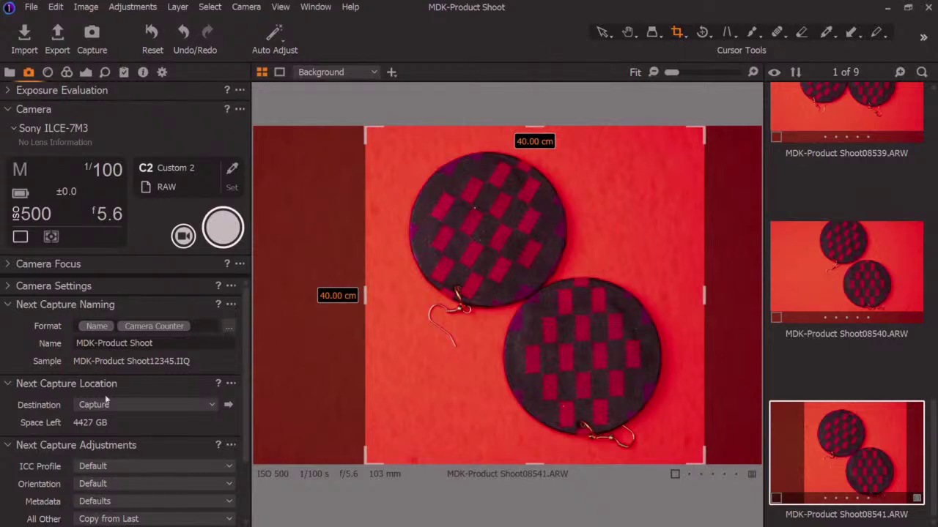
Step: Review the Next Capture Adjustments, then expand Camera Settings and read through the camera's exposure, status and device information
{"action": "scroll", "coordinate": [161, 418], "scroll_direction": "down", "scroll_amount": 2}
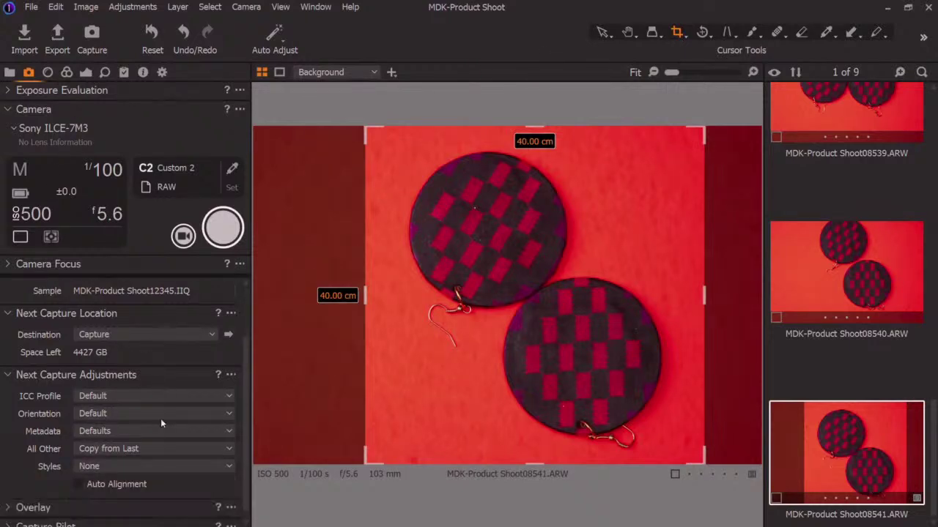
{"action": "scroll", "coordinate": [114, 437], "scroll_direction": "down", "scroll_amount": 1}
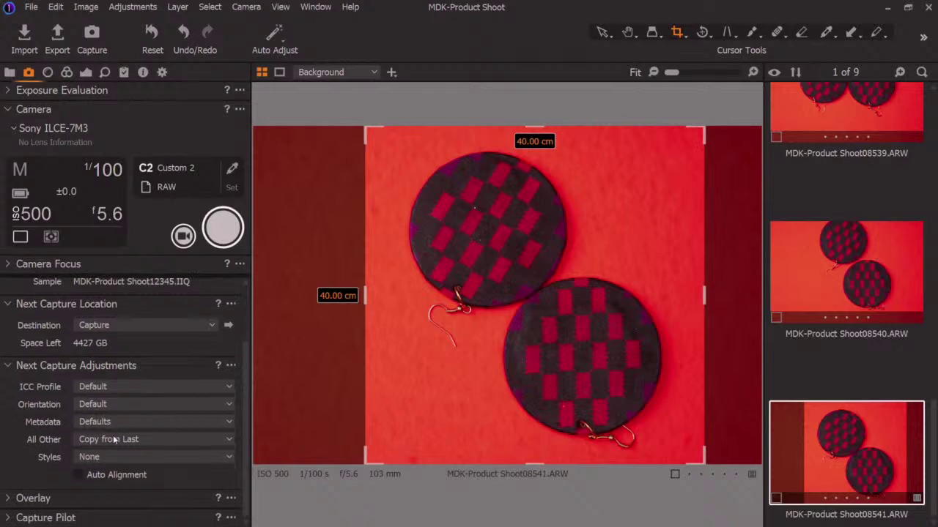
{"action": "scroll", "coordinate": [113, 440], "scroll_direction": "up", "scroll_amount": 2}
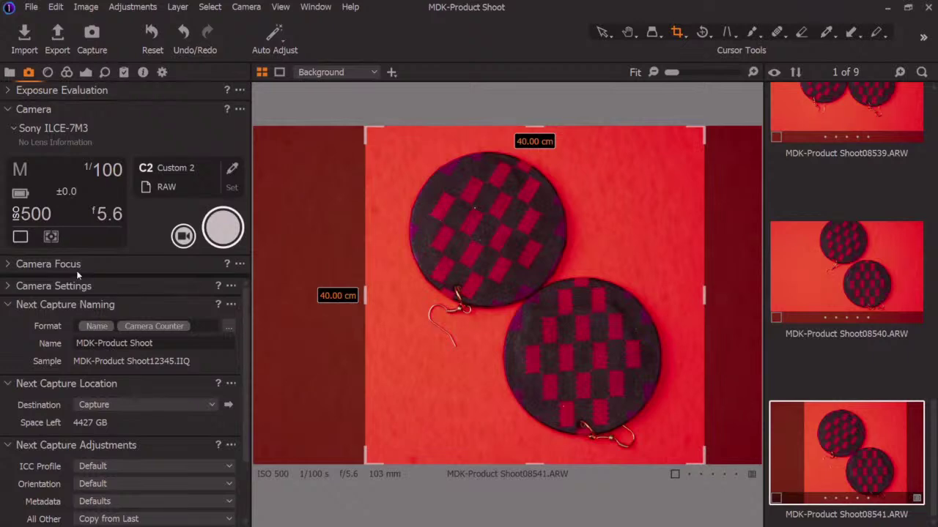
{"action": "left_click", "coordinate": [8, 288]}
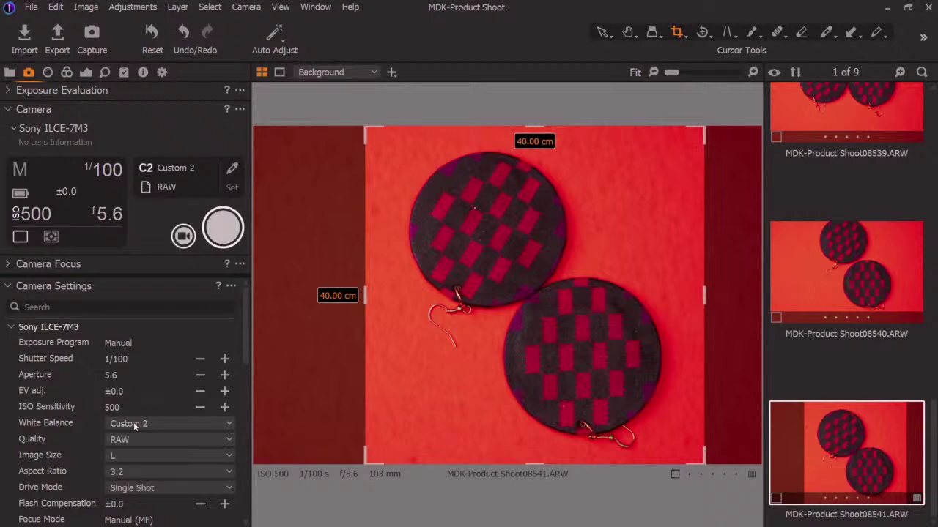
{"action": "scroll", "coordinate": [133, 422], "scroll_direction": "down", "scroll_amount": 1}
{"action": "scroll", "coordinate": [133, 422], "scroll_direction": "down", "scroll_amount": 4}
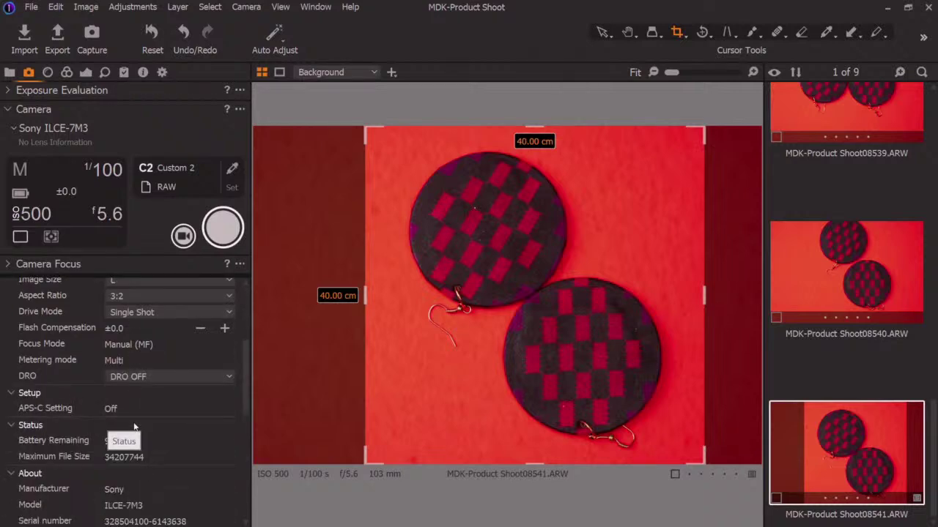
{"action": "scroll", "coordinate": [134, 427], "scroll_direction": "down", "scroll_amount": 1}
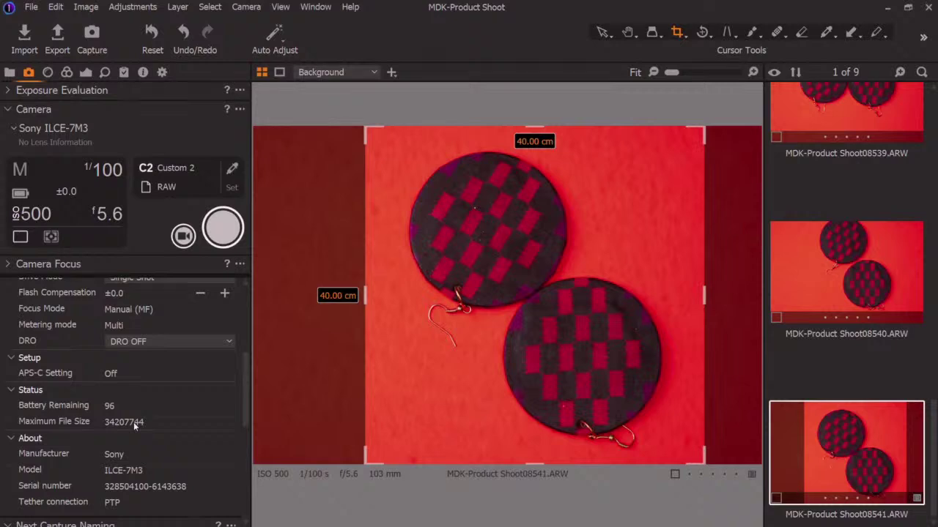
{"action": "scroll", "coordinate": [134, 425], "scroll_direction": "down", "scroll_amount": 1}
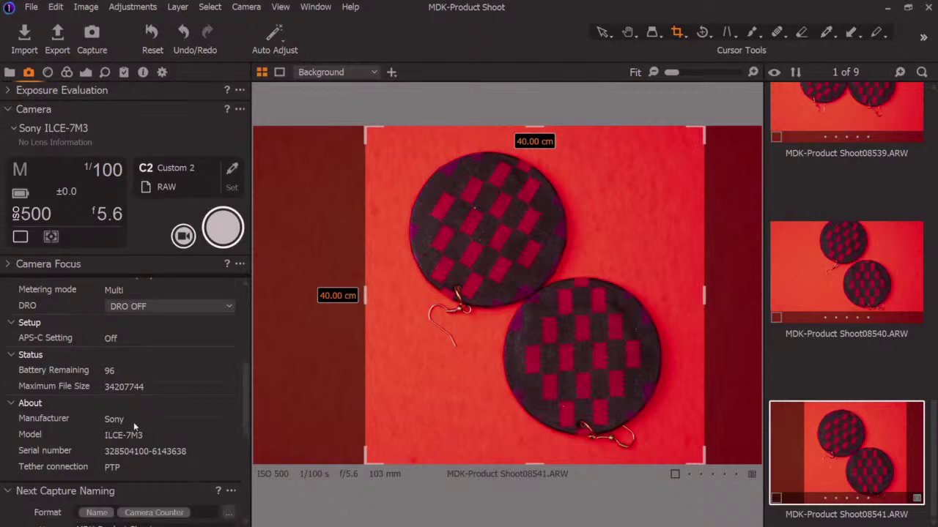
{"action": "scroll", "coordinate": [134, 424], "scroll_direction": "down", "scroll_amount": 3}
{"action": "scroll", "coordinate": [134, 425], "scroll_direction": "down", "scroll_amount": 2}
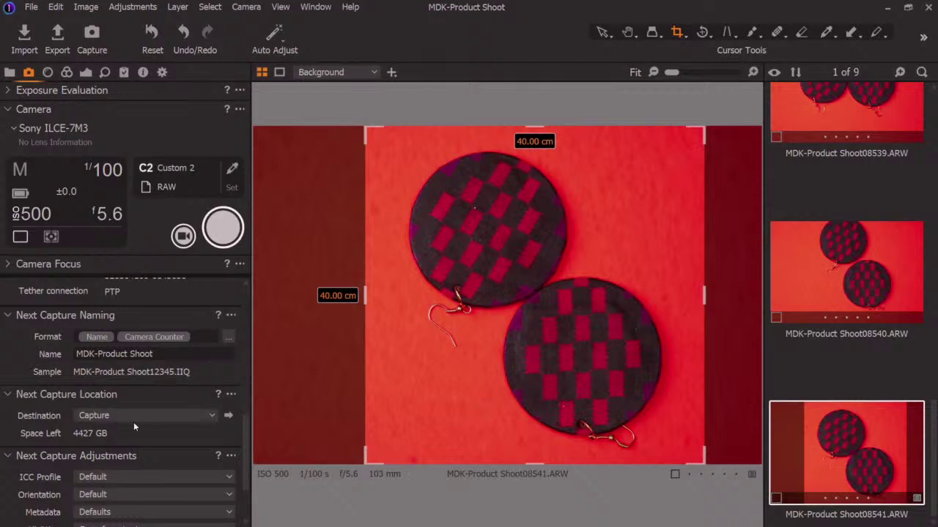
{"action": "scroll", "coordinate": [134, 422], "scroll_direction": "down", "scroll_amount": 2}
{"action": "scroll", "coordinate": [134, 422], "scroll_direction": "down", "scroll_amount": 1}
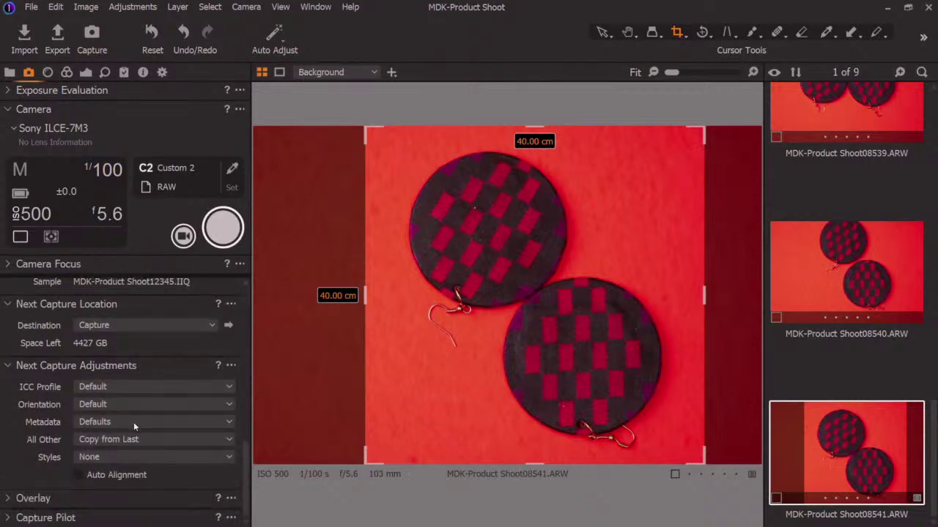
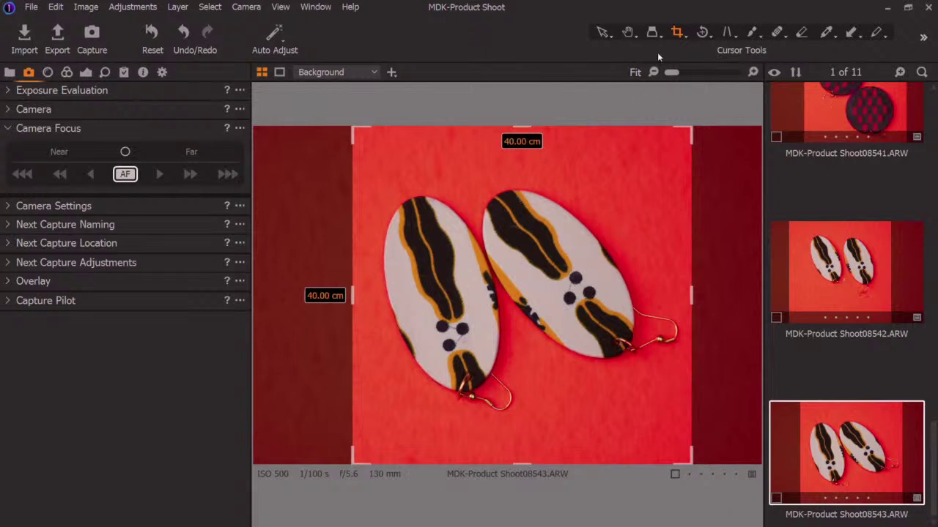
Step: Preview the square crop of MDK-Product Shoot08543.ARW and inspect the fabric detail of both earrings at 100%
{"action": "left_click", "coordinate": [603, 32]}
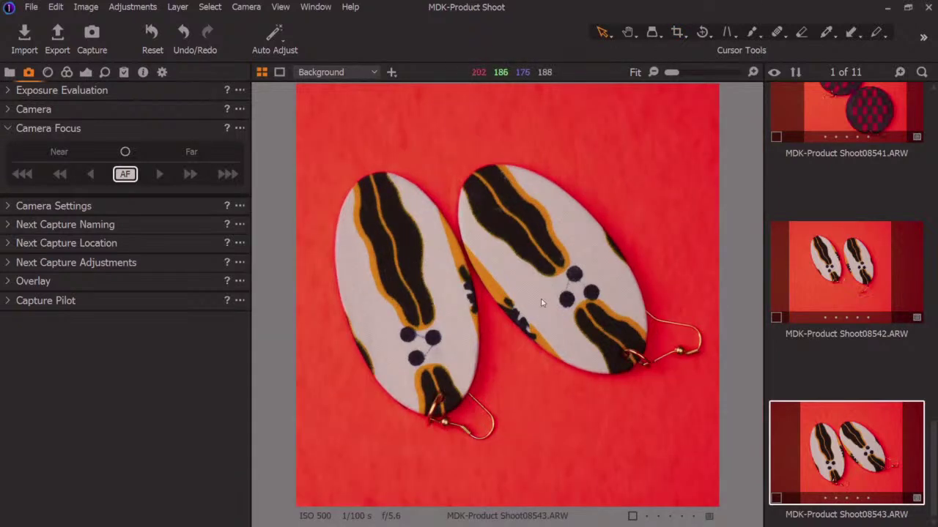
{"action": "left_click", "coordinate": [627, 33]}
{"action": "left_click", "coordinate": [520, 229]}
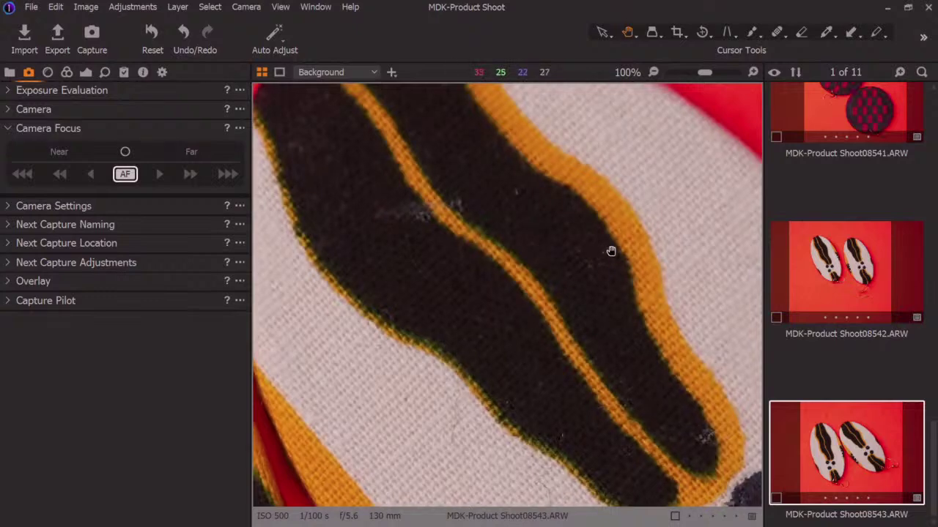
{"action": "left_click_drag", "start_coordinate": [657, 239], "coordinate": [609, 272]}
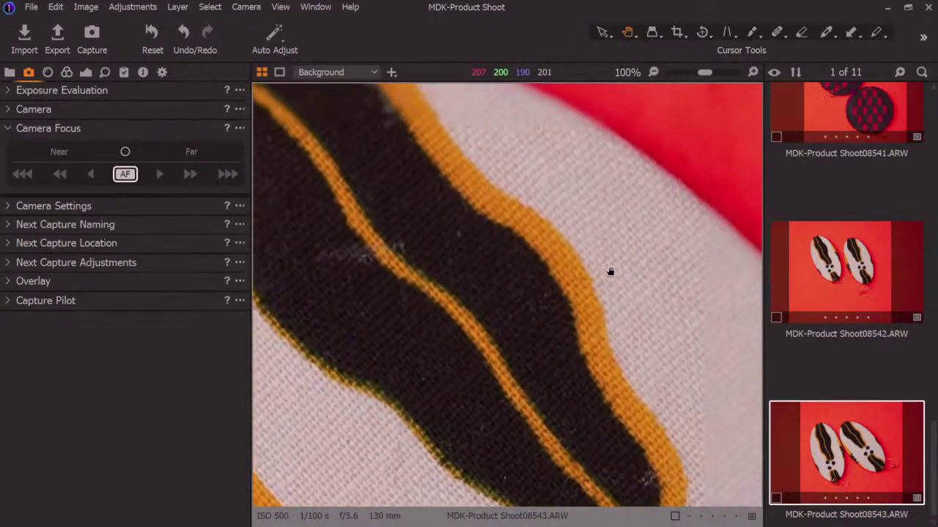
{"action": "left_click_drag", "start_coordinate": [508, 279], "coordinate": [764, 167]}
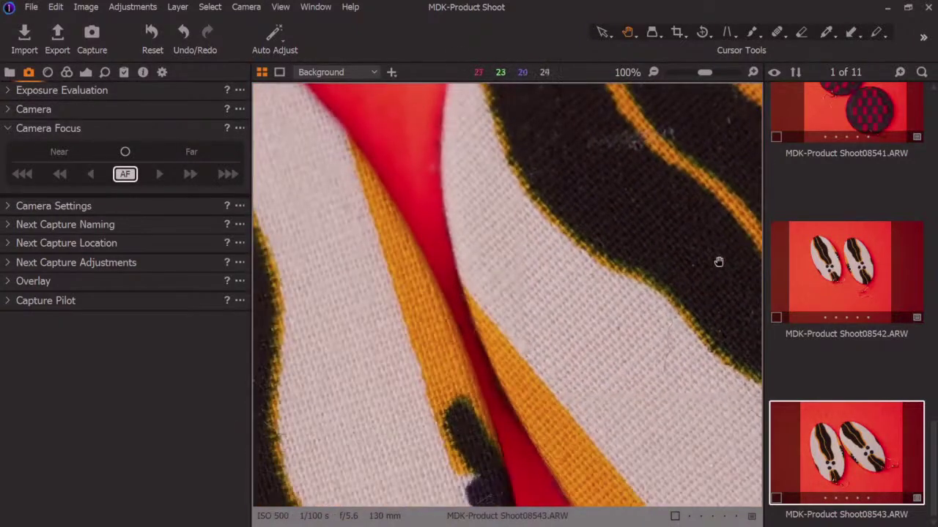
{"action": "left_click_drag", "start_coordinate": [448, 417], "coordinate": [547, 314]}
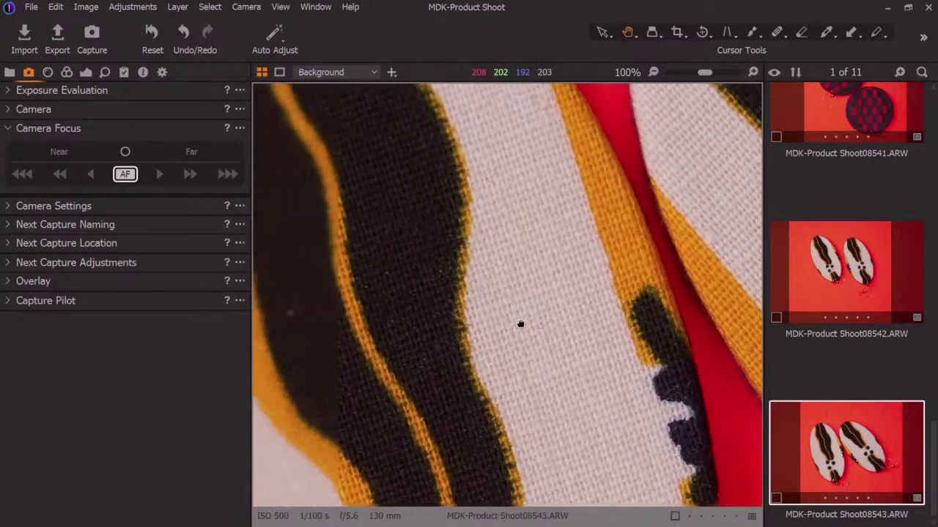
Step: Expand the Camera tool, then set MDK-Product Shoot08544.ARW's crop to the Original aspect ratio and extend it to the full 40 × 26.67 cm frame
{"action": "key", "text": "ctrl+0"}
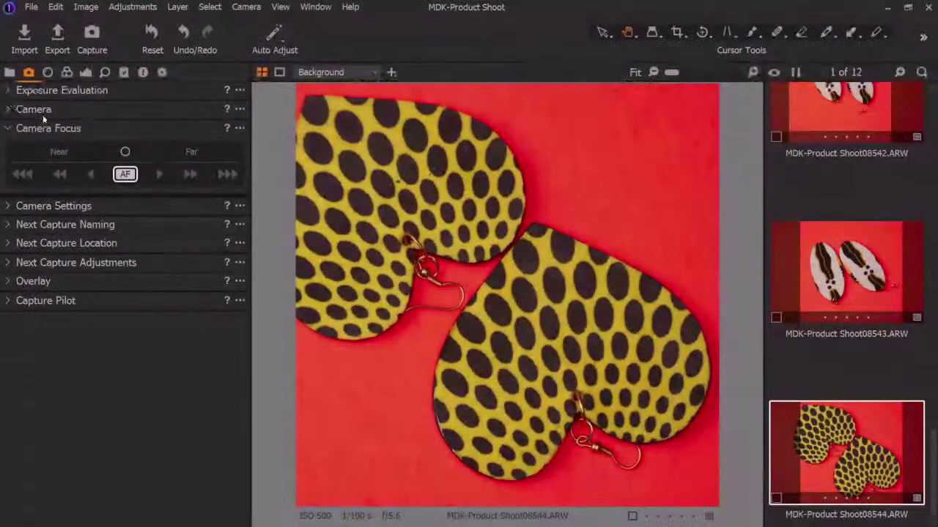
{"action": "left_click", "coordinate": [11, 111]}
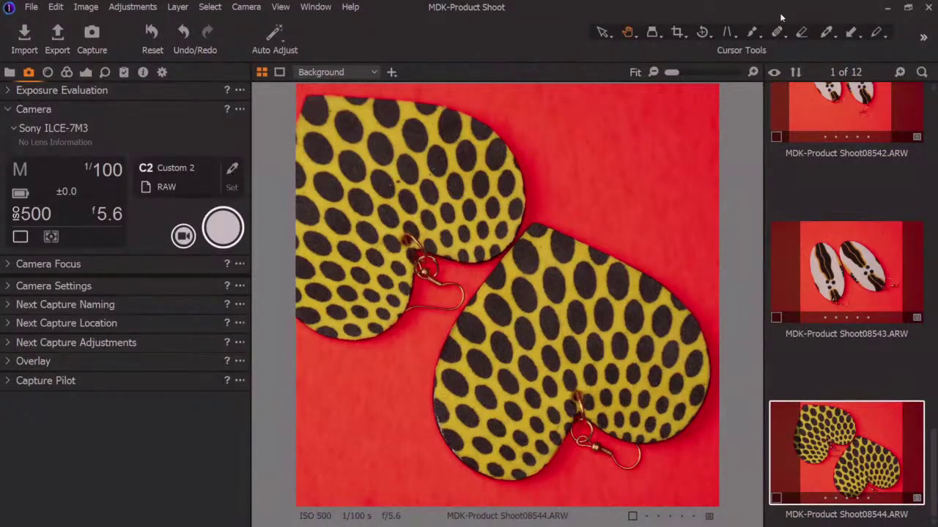
{"action": "left_click", "coordinate": [678, 32]}
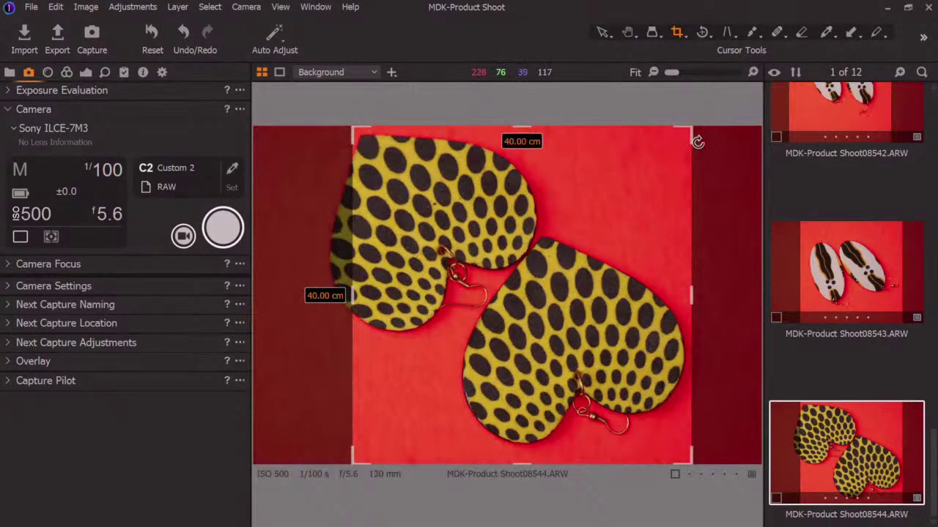
{"action": "left_click", "coordinate": [678, 39]}
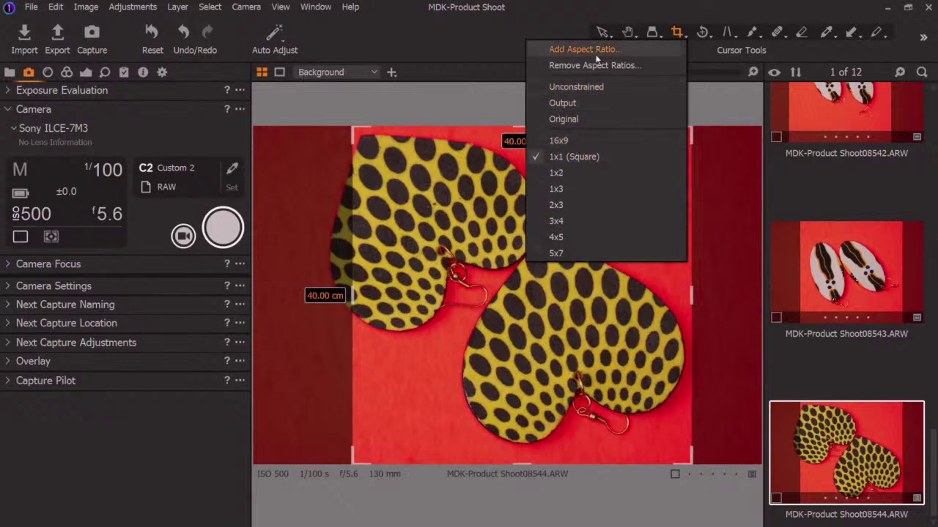
{"action": "left_click", "coordinate": [588, 120]}
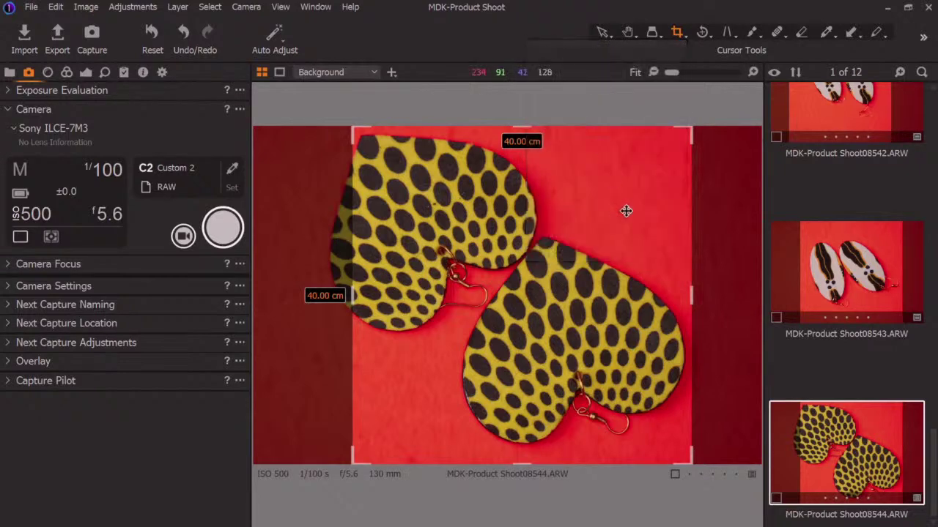
{"action": "left_click", "coordinate": [562, 227]}
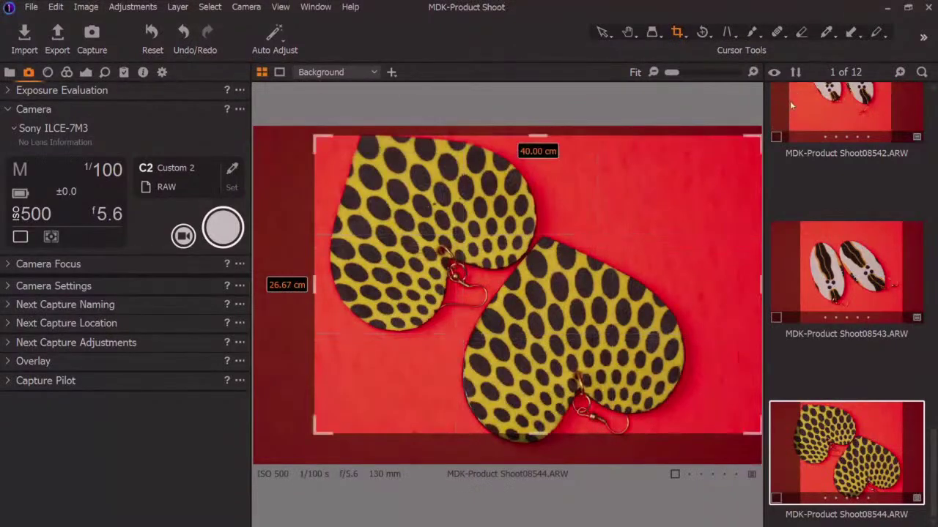
{"action": "left_click_drag", "start_coordinate": [316, 139], "coordinate": [300, 130]}
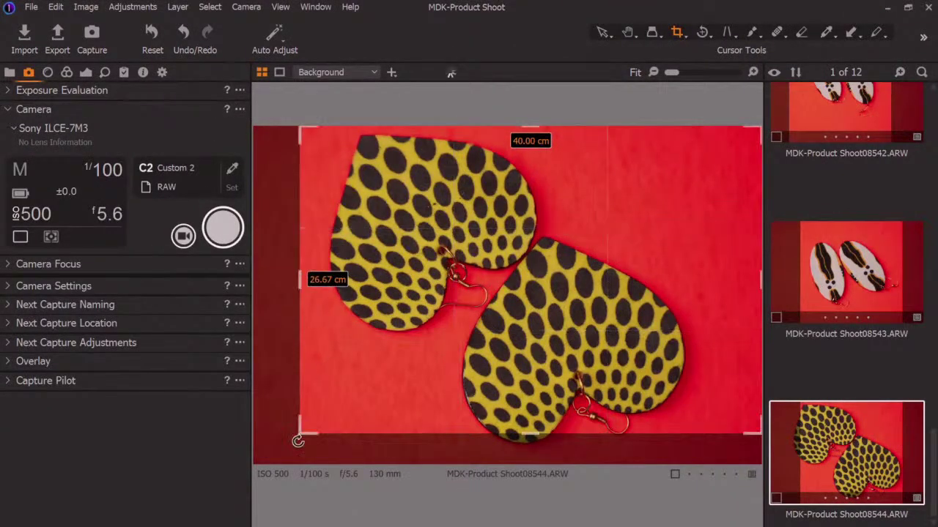
{"action": "left_click_drag", "start_coordinate": [305, 437], "coordinate": [253, 465]}
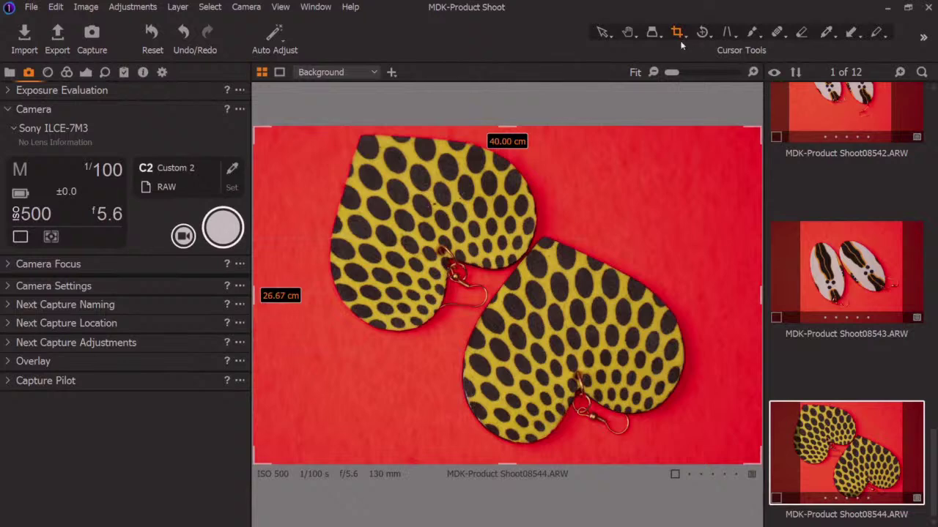
{"action": "left_click", "coordinate": [602, 32]}
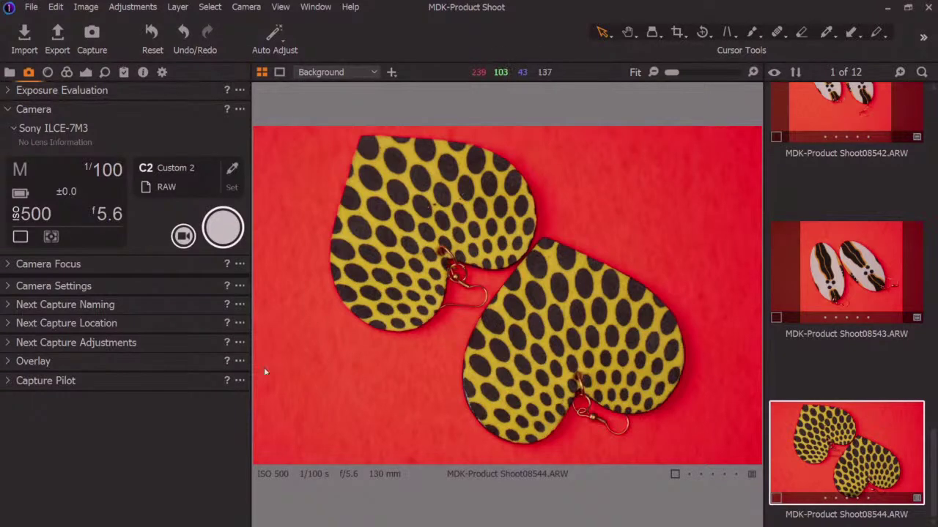
Step: Capture two more shots of the yellow heart-shaped earrings and crop the latest to 4x5 at 40 × 32.01 cm, framed around both earrings
{"action": "left_click", "coordinate": [218, 240]}
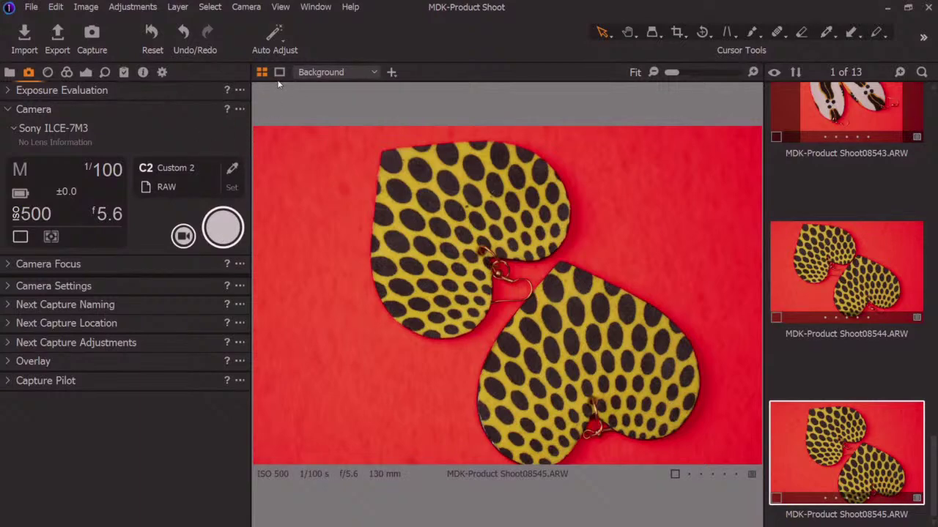
{"action": "left_click", "coordinate": [223, 239]}
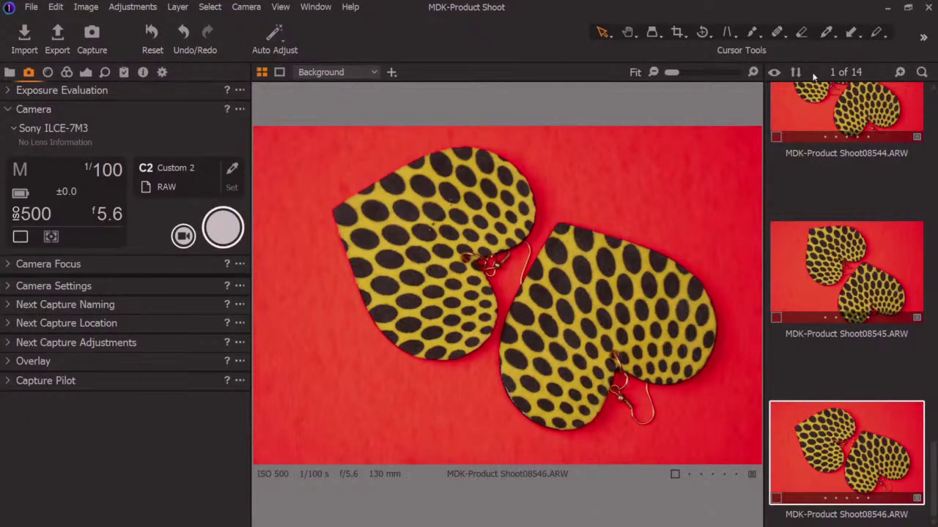
{"action": "left_click", "coordinate": [678, 34]}
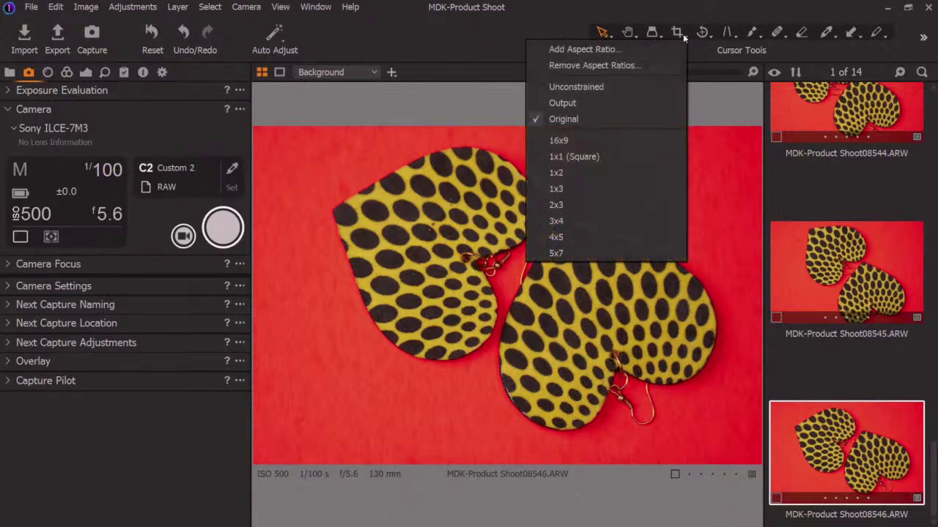
{"action": "left_click", "coordinate": [566, 237]}
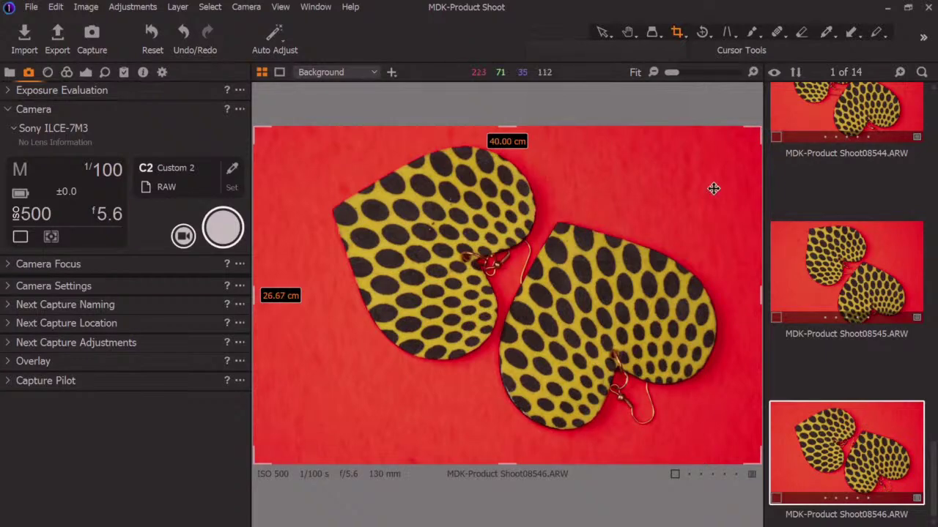
{"action": "left_click", "coordinate": [759, 130]}
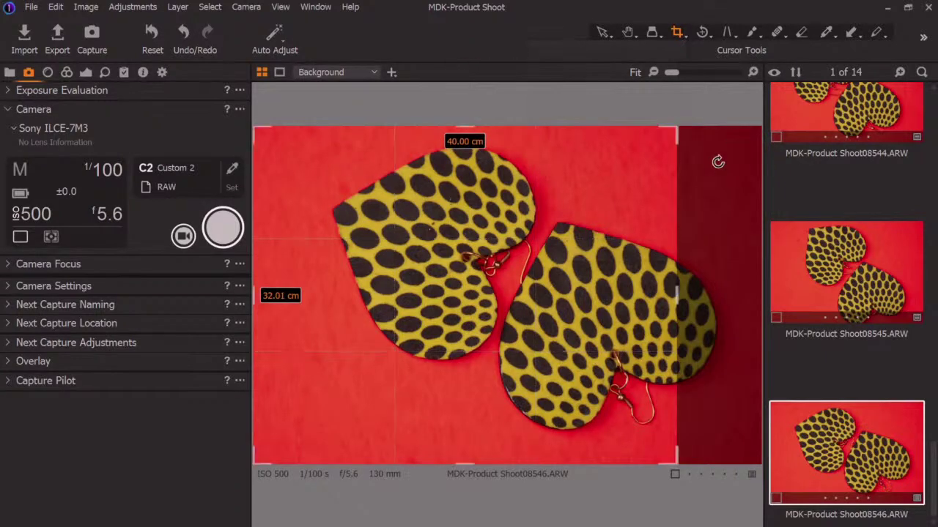
{"action": "left_click_drag", "start_coordinate": [510, 262], "coordinate": [578, 265]}
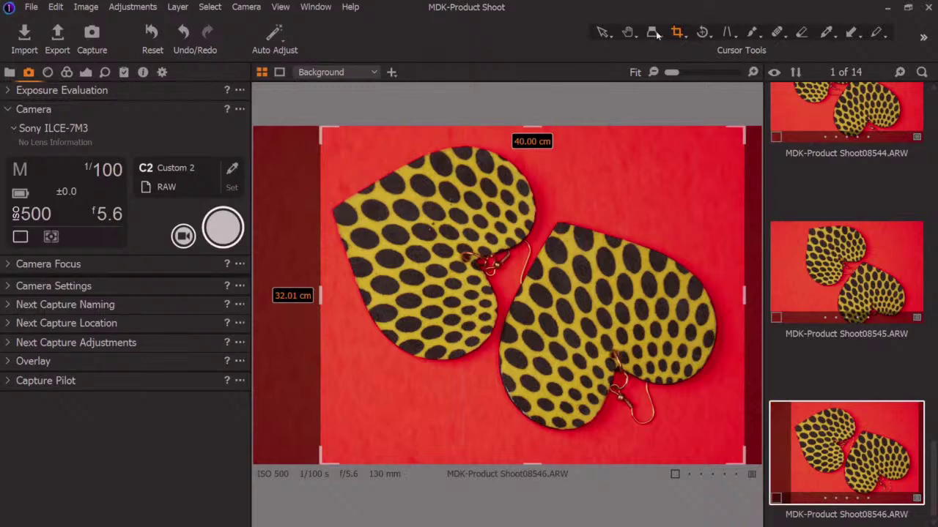
{"action": "left_click", "coordinate": [627, 32]}
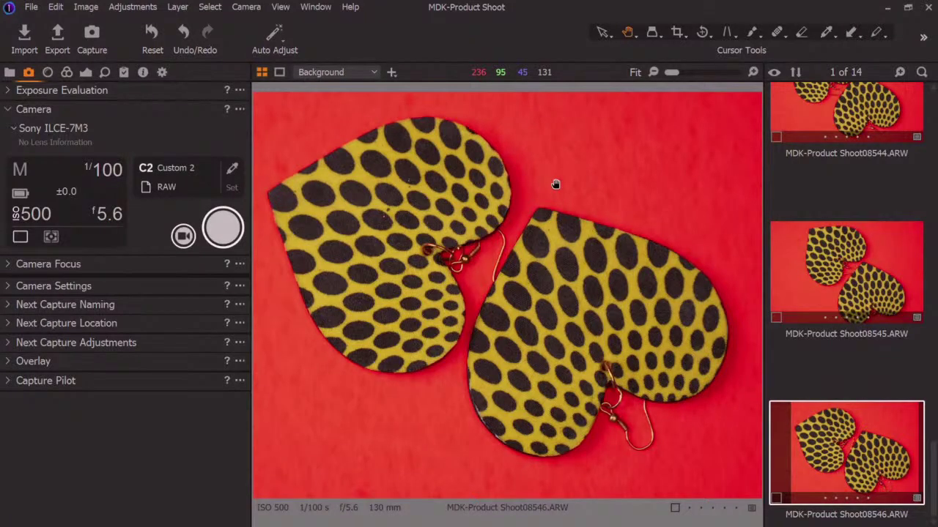
Step: Capture the oval dotted earrings with white tips, followed by the pink-and-black triangle-print earrings on the red backdrop
{"action": "left_click", "coordinate": [232, 232]}
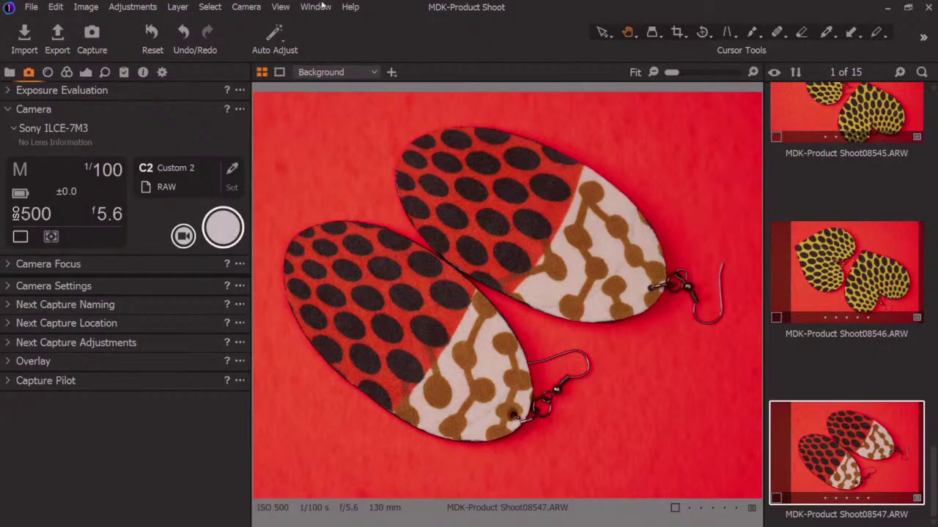
{"action": "left_click", "coordinate": [222, 238]}
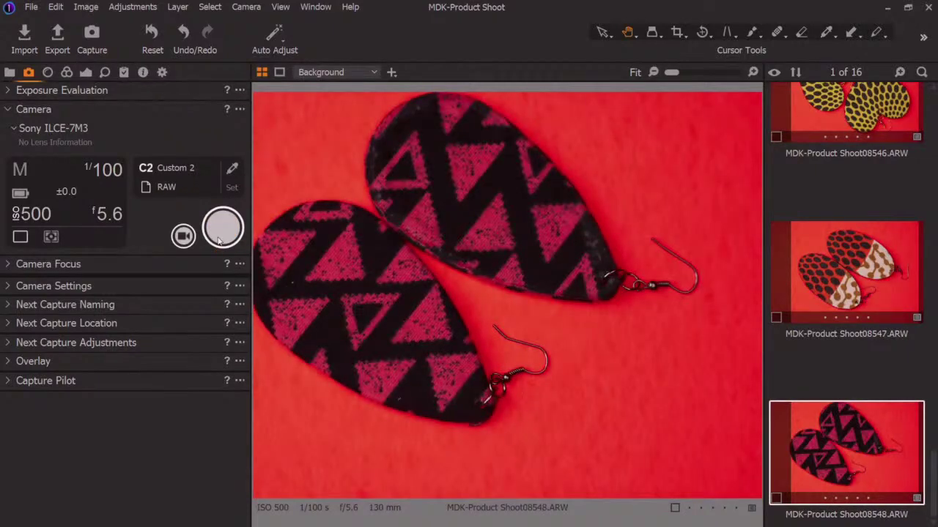
Step: Shift the 4x5 crop on MDK-Product Shoot08548.ARW slightly left to fit both triangle-print earrings, and take another capture
{"action": "left_click", "coordinate": [675, 34]}
{"action": "left_click_drag", "start_coordinate": [580, 259], "coordinate": [569, 260]}
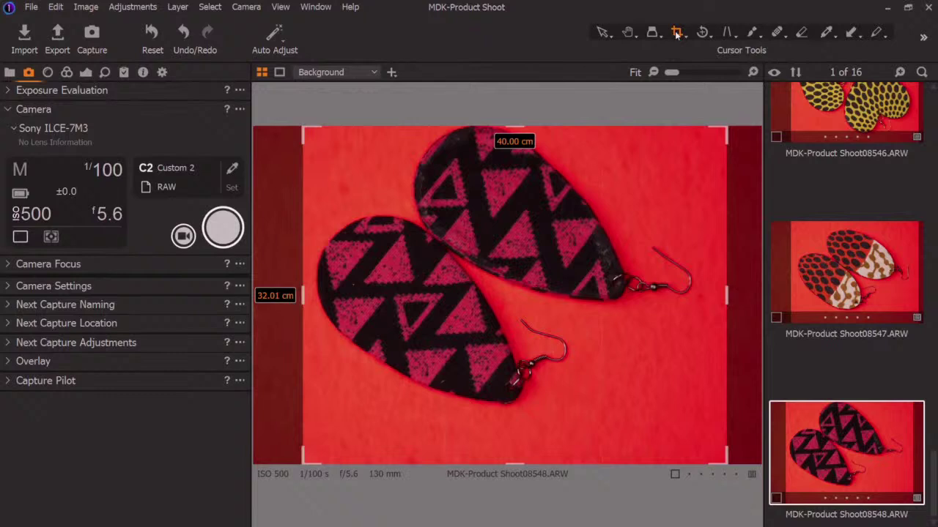
{"action": "left_click", "coordinate": [627, 34]}
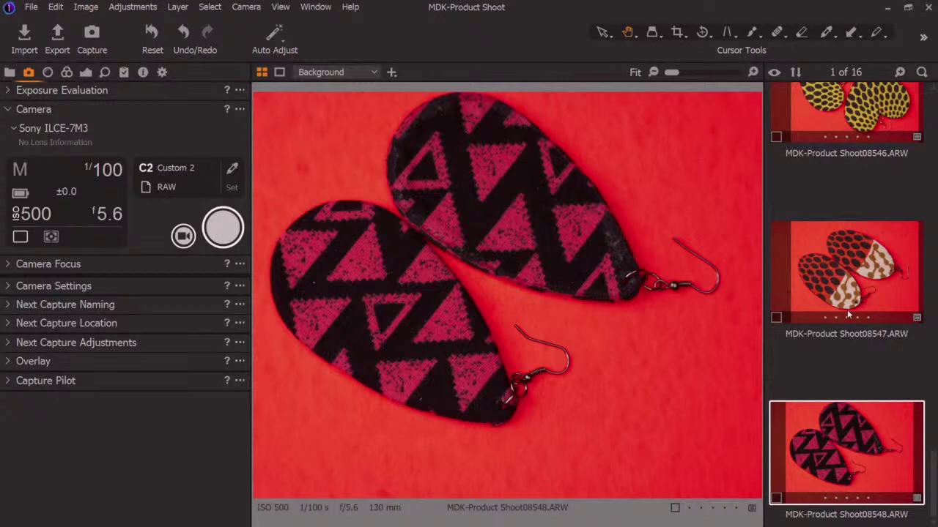
{"action": "left_click", "coordinate": [220, 230]}
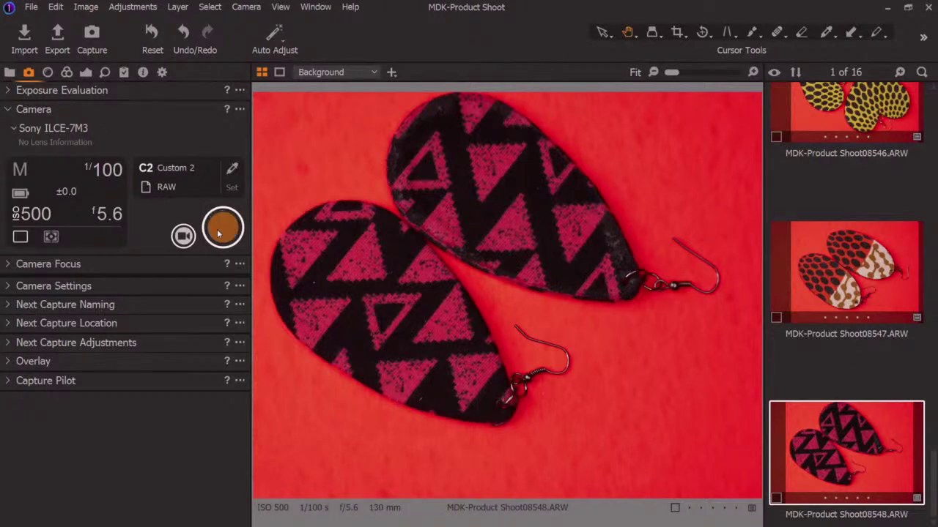
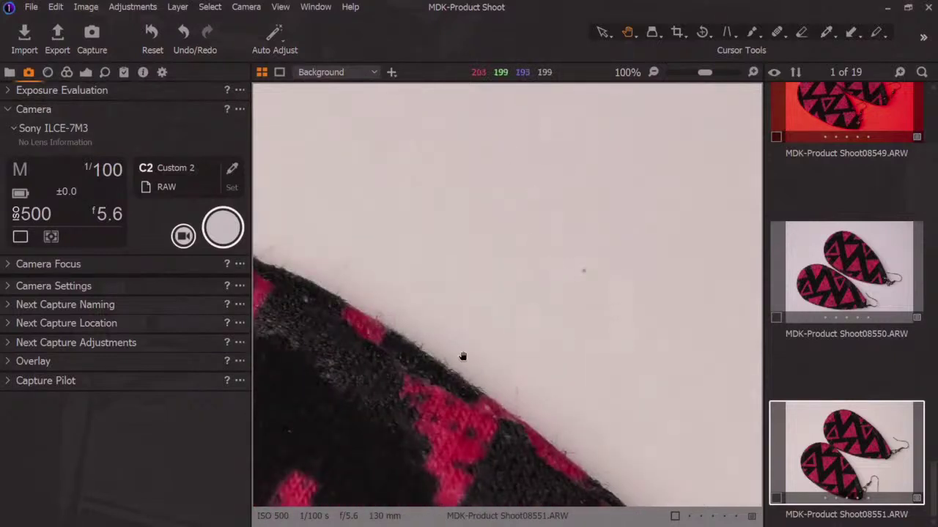
Step: Inspect the focus of the triangle-print earrings in MDK-Product Shoot08551.ARW and the round chain earrings in MDK-Product Shoot08555.ARW at 100%
{"action": "left_click_drag", "start_coordinate": [406, 291], "coordinate": [632, 433]}
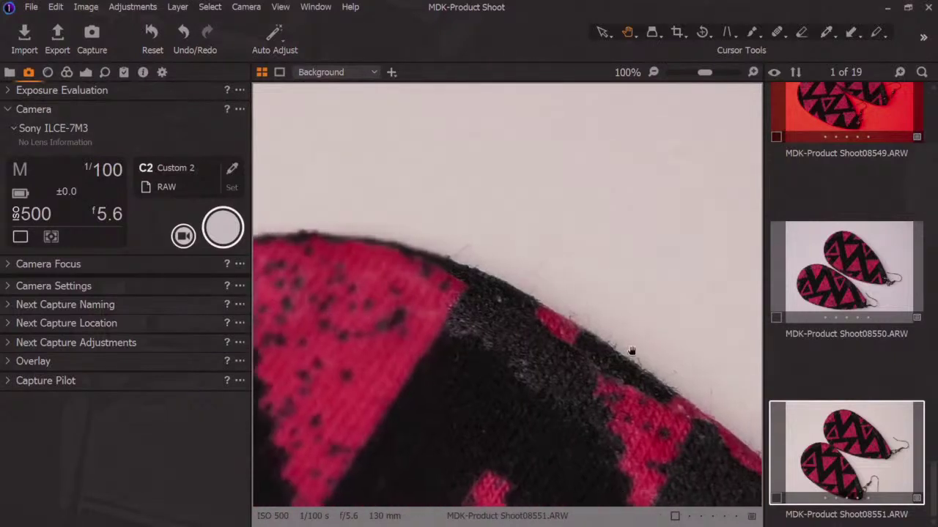
{"action": "left_click_drag", "start_coordinate": [417, 291], "coordinate": [767, 316]}
{"action": "left_click_drag", "start_coordinate": [502, 287], "coordinate": [626, 291]}
{"action": "key", "text": "ctrl+0"}
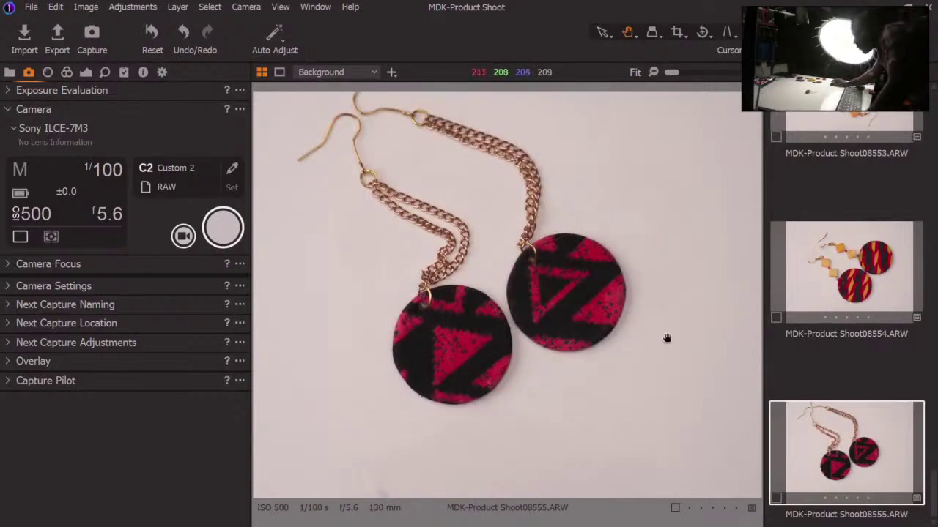
{"action": "left_click", "coordinate": [596, 306]}
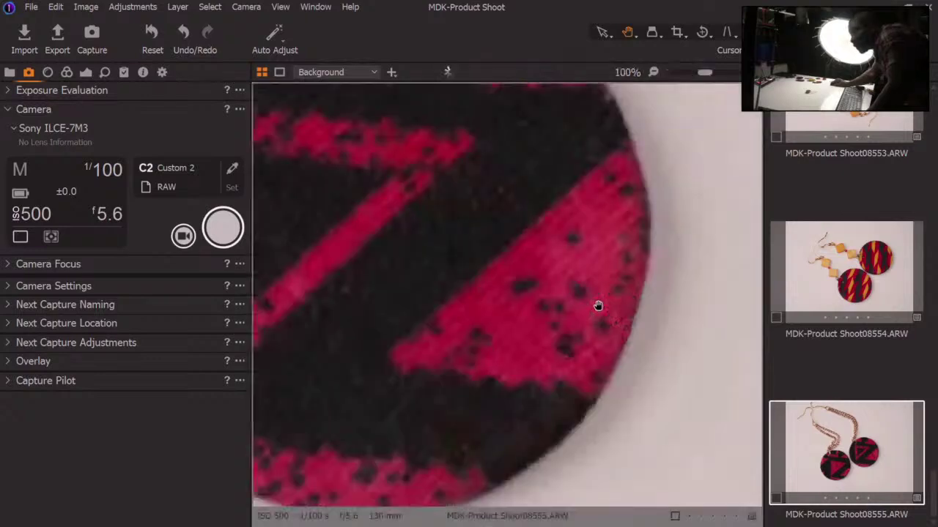
{"action": "left_click_drag", "start_coordinate": [496, 274], "coordinate": [571, 274]}
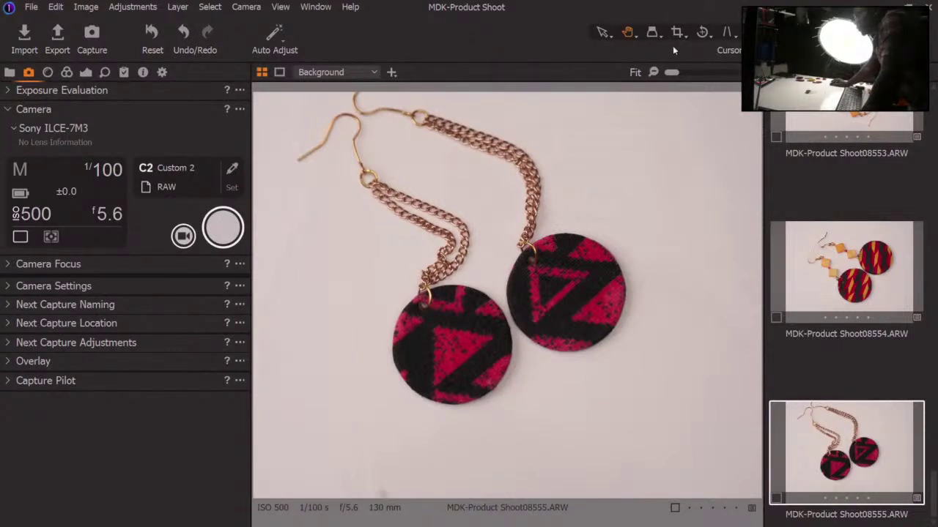
Step: Customize the toolbar by adding Focus Mask just before the Cursor Tools
{"action": "right_click", "coordinate": [564, 32]}
{"action": "left_click", "coordinate": [546, 78]}
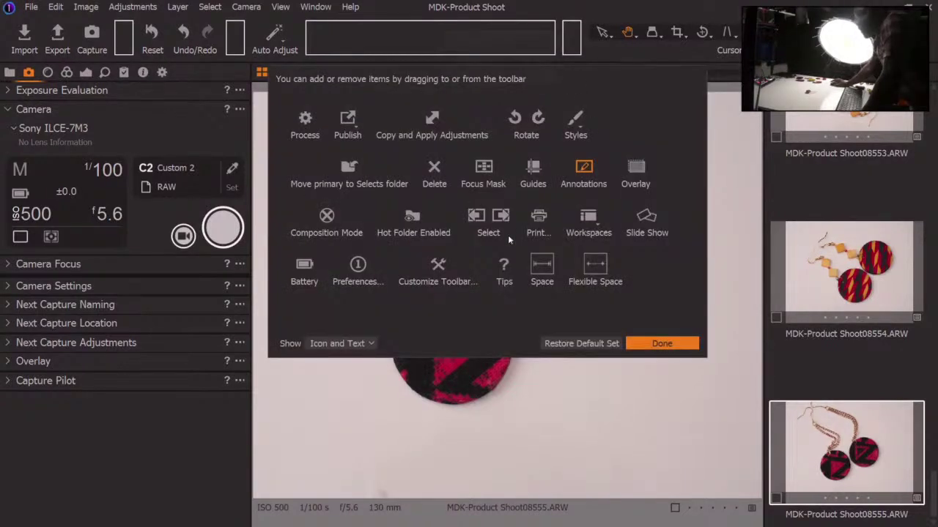
{"action": "left_click_drag", "start_coordinate": [484, 174], "coordinate": [613, 39]}
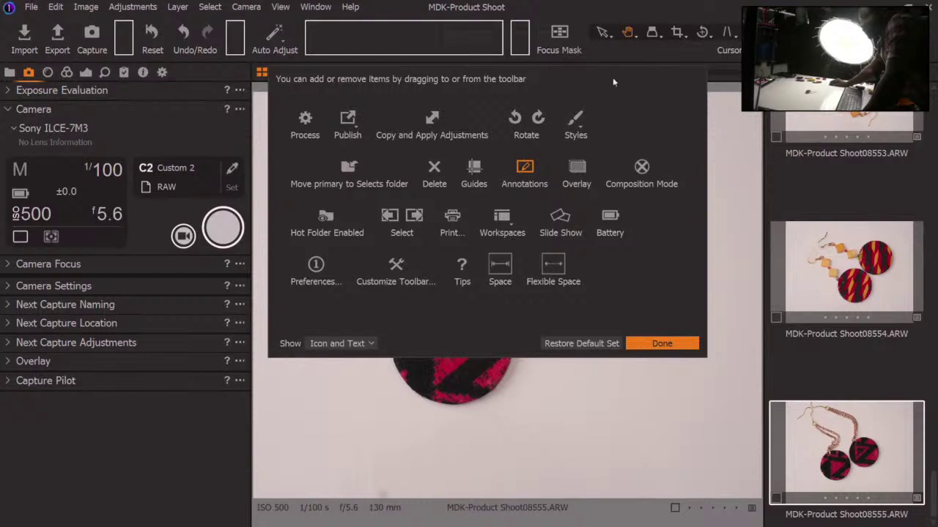
{"action": "left_click", "coordinate": [662, 343]}
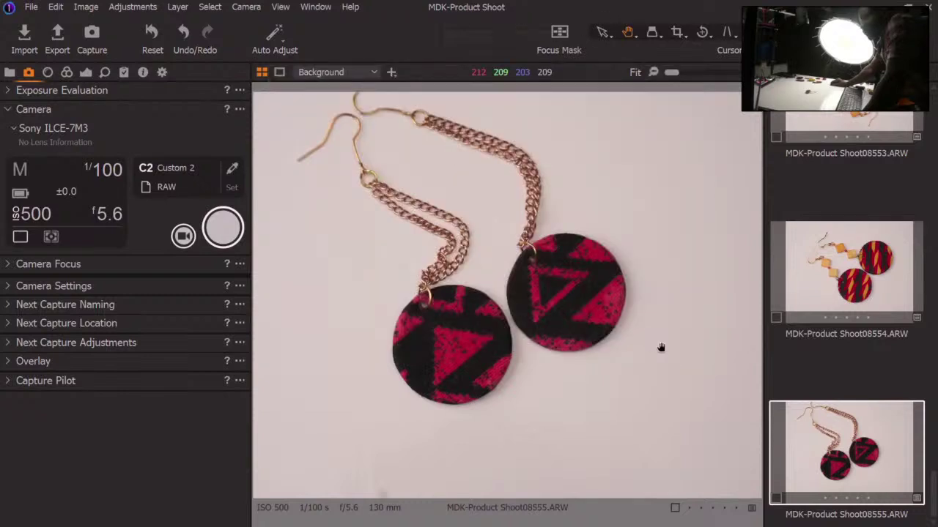
Step: Turn on the Focus Mask and review the highlighted sharp areas in MDK-Product Shoot08555.ARW and the earlier captures back to MDK-Product Shoot08538.ARW
{"action": "left_click", "coordinate": [561, 34]}
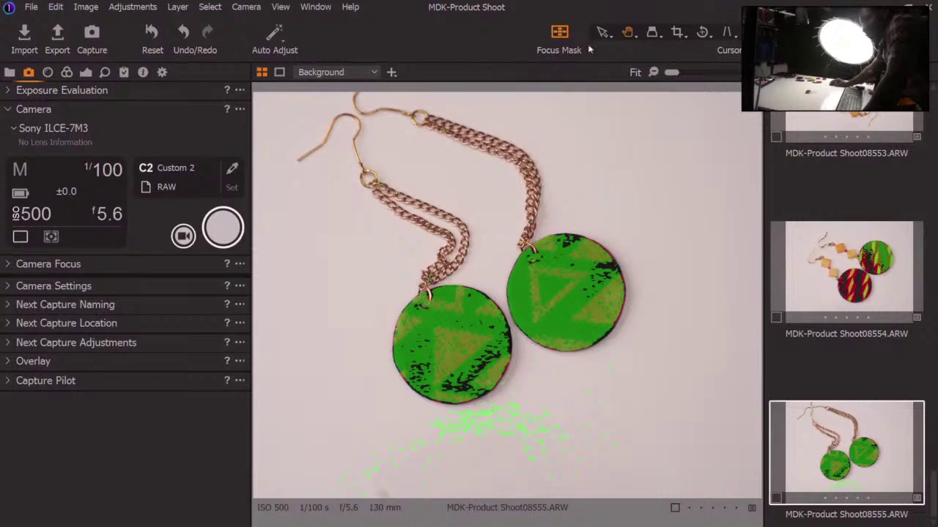
{"action": "left_click", "coordinate": [560, 34]}
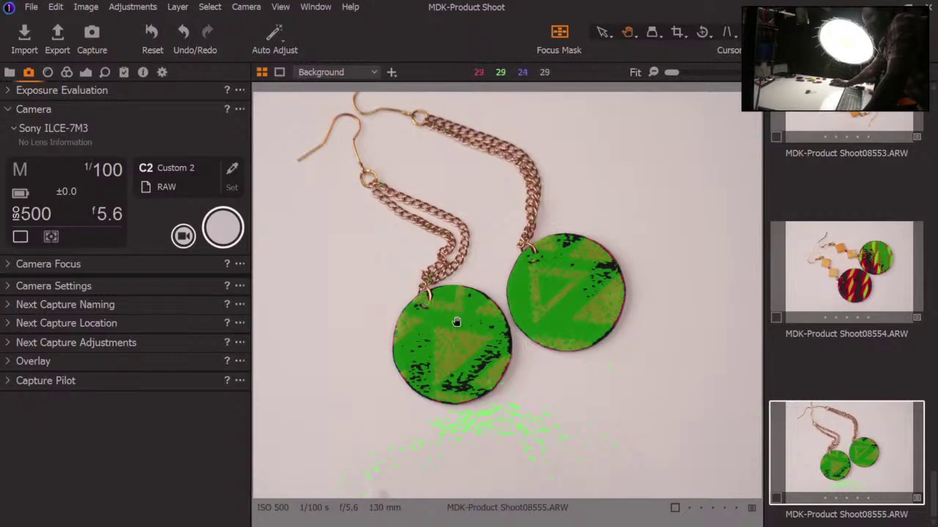
{"action": "scroll", "coordinate": [822, 377], "scroll_direction": "up", "scroll_amount": 5}
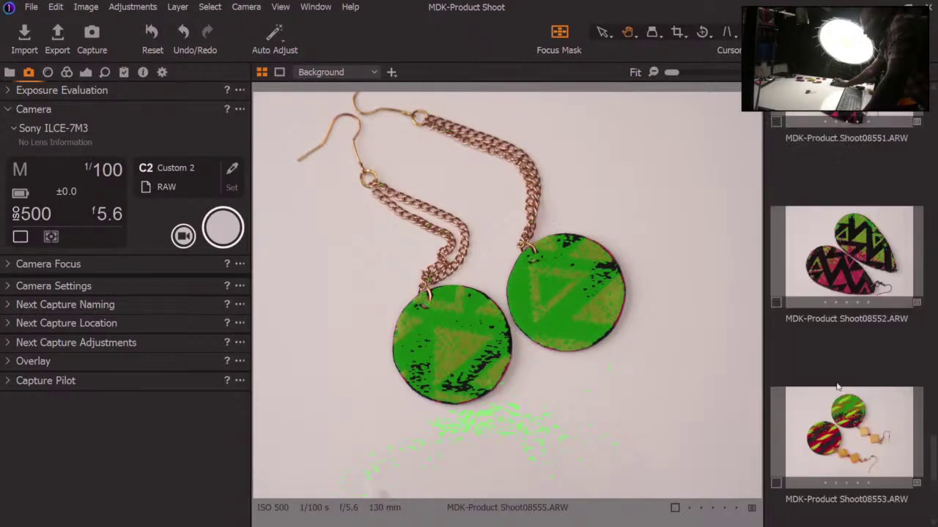
{"action": "scroll", "coordinate": [838, 382], "scroll_direction": "up", "scroll_amount": 10}
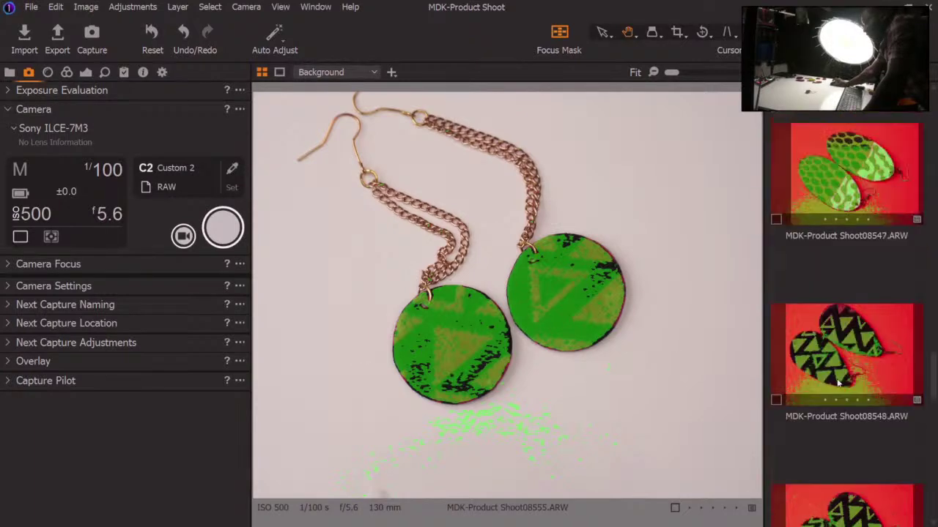
{"action": "scroll", "coordinate": [839, 384], "scroll_direction": "up", "scroll_amount": 8}
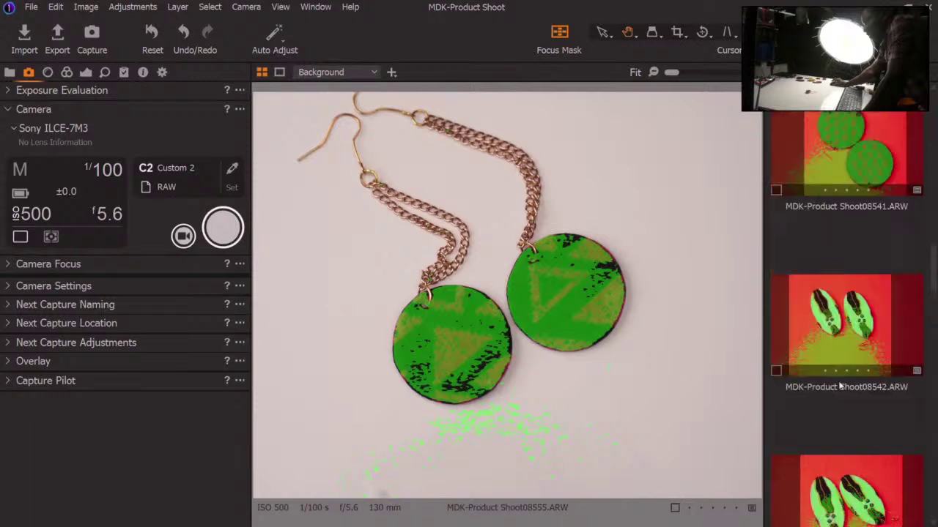
{"action": "scroll", "coordinate": [840, 386], "scroll_direction": "up", "scroll_amount": 8}
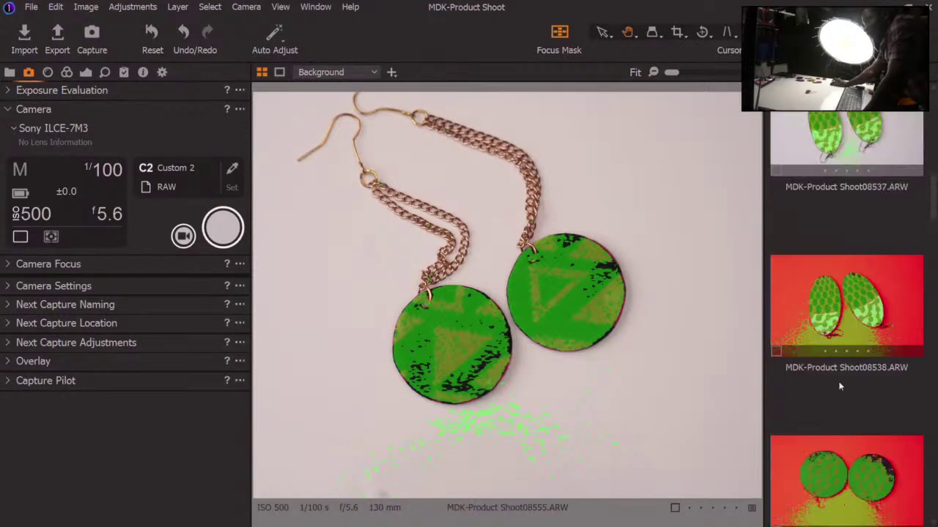
Step: Review the Focus Mask on the captures back to MDK-Product Shoot08533.ARW, turn it off, and inspect the earrings in MDK-Product Shoot08555.ARW up close
{"action": "scroll", "coordinate": [841, 385], "scroll_direction": "up", "scroll_amount": 7}
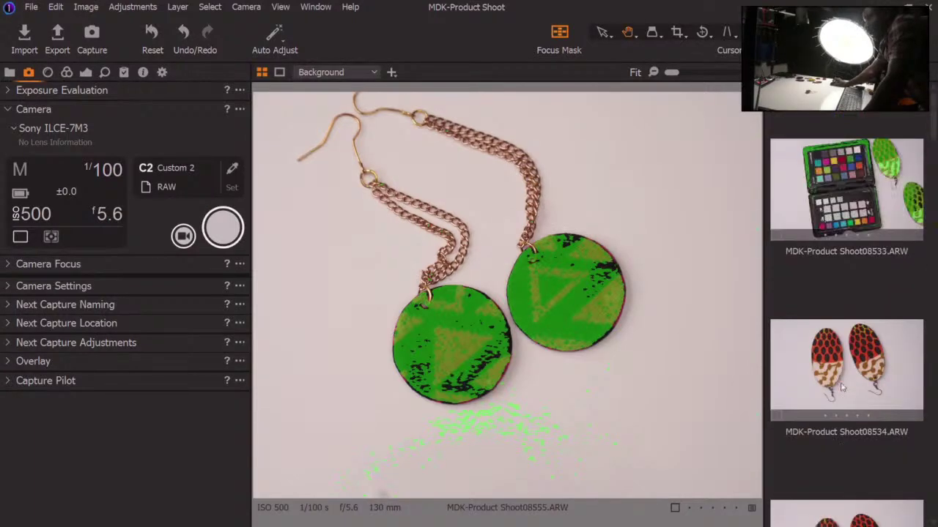
{"action": "scroll", "coordinate": [841, 386], "scroll_direction": "down", "scroll_amount": 2}
{"action": "scroll", "coordinate": [792, 359], "scroll_direction": "up", "scroll_amount": 3}
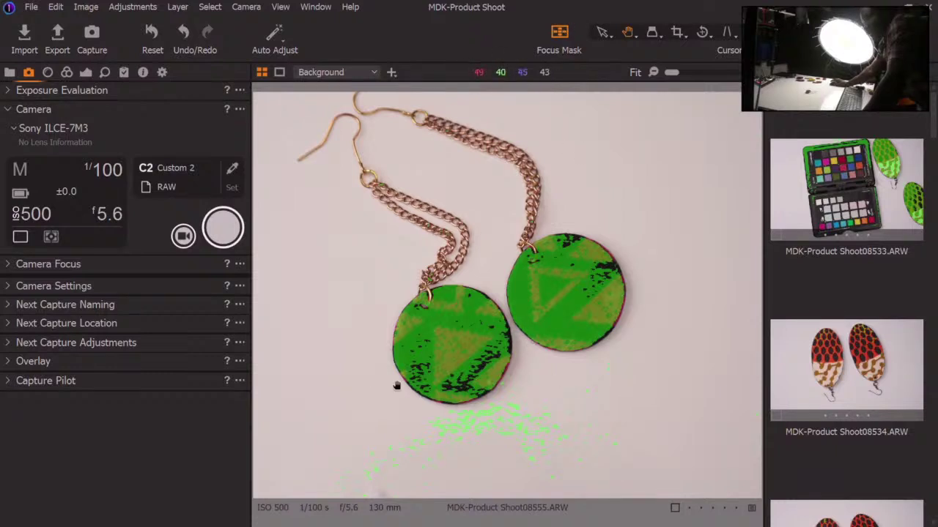
{"action": "left_click", "coordinate": [562, 34]}
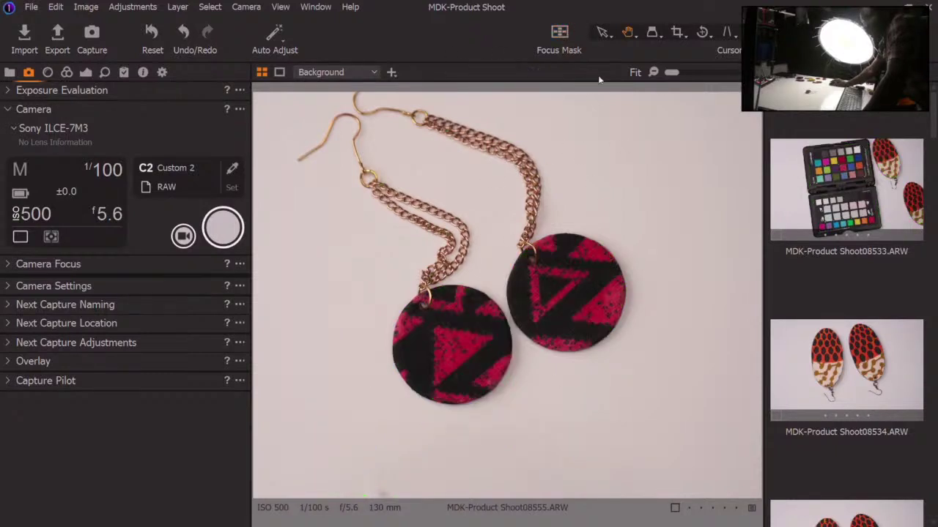
{"action": "left_click_drag", "start_coordinate": [565, 295], "coordinate": [469, 149]}
{"action": "left_click", "coordinate": [600, 315]}
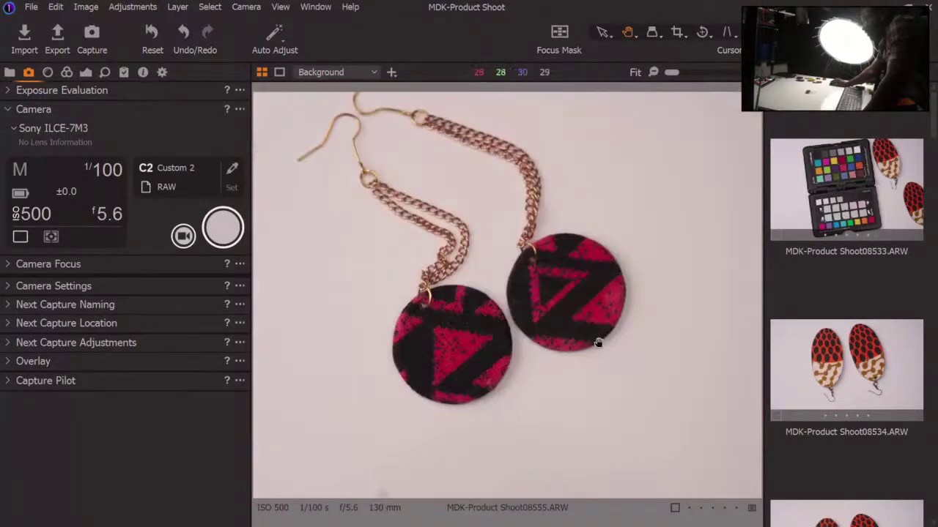
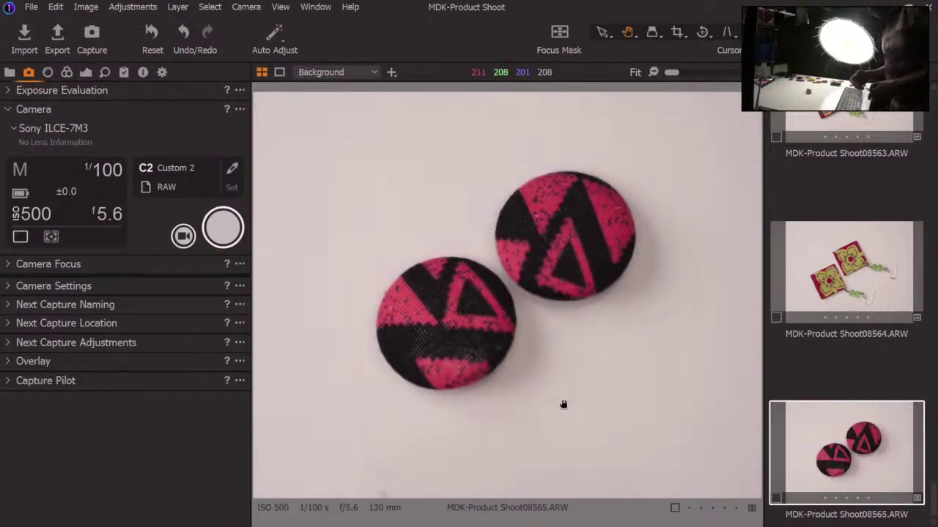
Step: Inspect the focus of the round triangle-print earrings in MDK-Product Shoot08565.ARW at 100% and check the capture's exposure histogram
{"action": "left_click", "coordinate": [553, 229]}
{"action": "left_click_drag", "start_coordinate": [578, 271], "coordinate": [706, 224]}
{"action": "left_click_drag", "start_coordinate": [684, 256], "coordinate": [585, 308]}
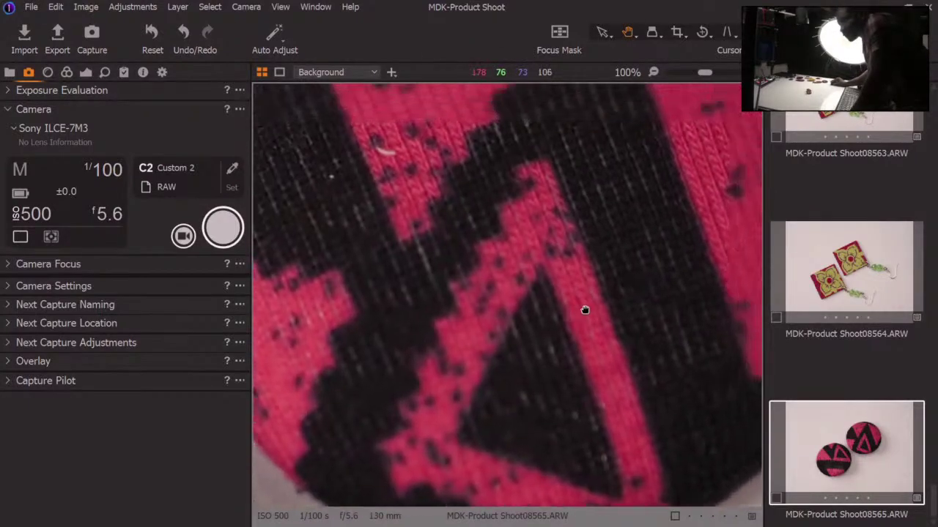
{"action": "left_click", "coordinate": [590, 306]}
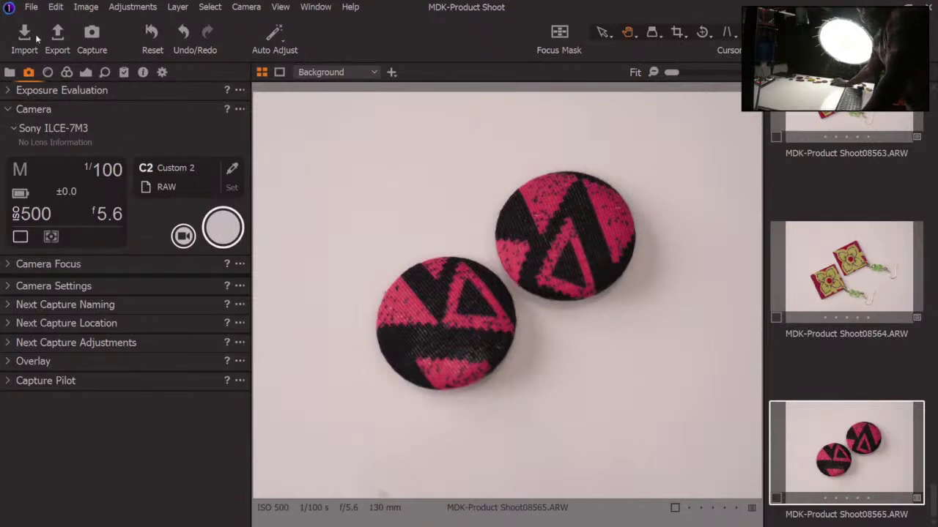
{"action": "left_click", "coordinate": [8, 91]}
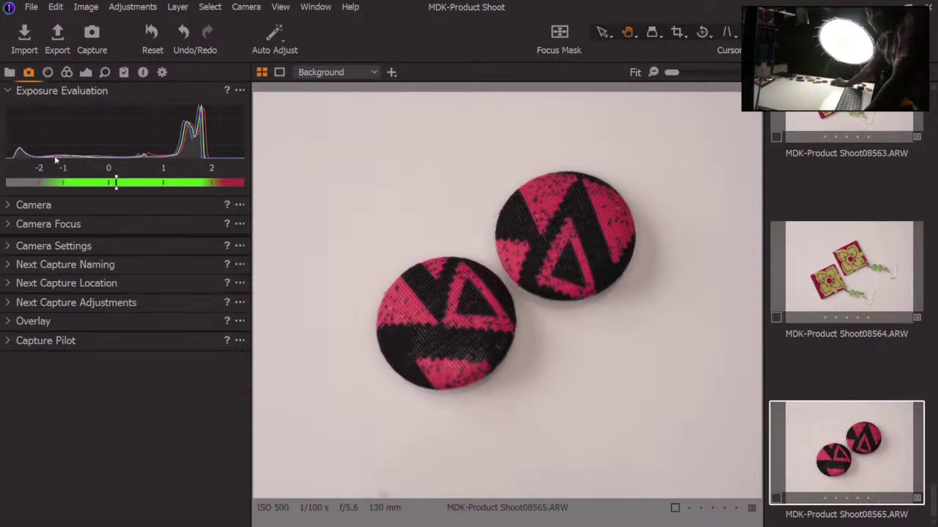
{"action": "left_click", "coordinate": [7, 205]}
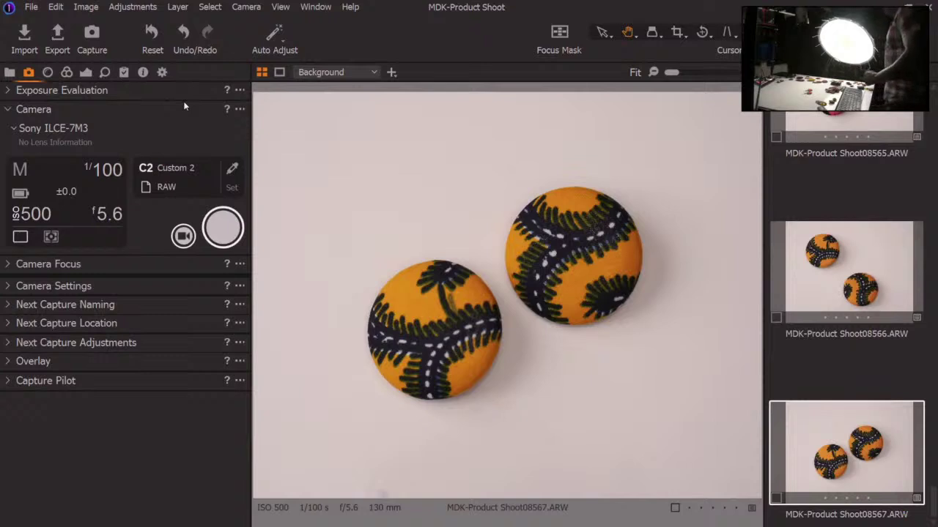
Step: Take two tethered captures of the round red-patterned earrings with black beads
{"action": "key", "text": "ctrl+k"}
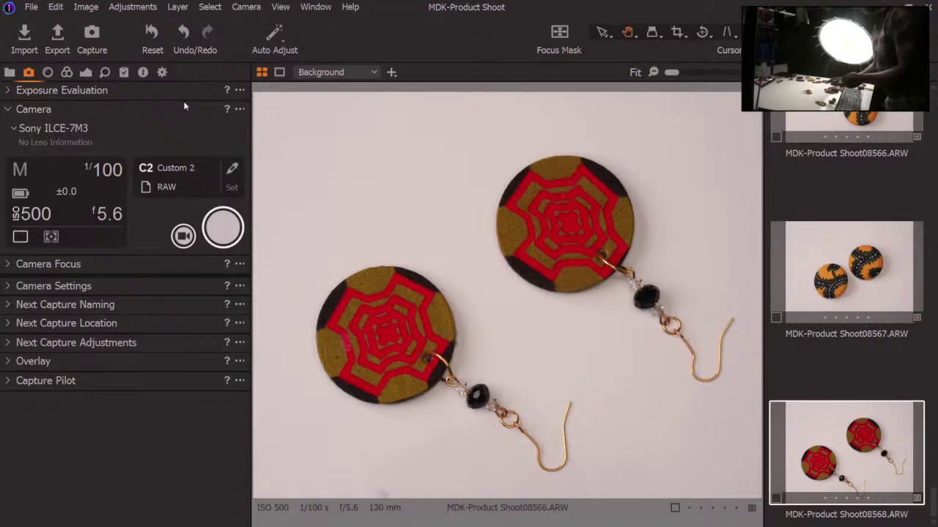
{"action": "key", "text": "ctrl+k"}
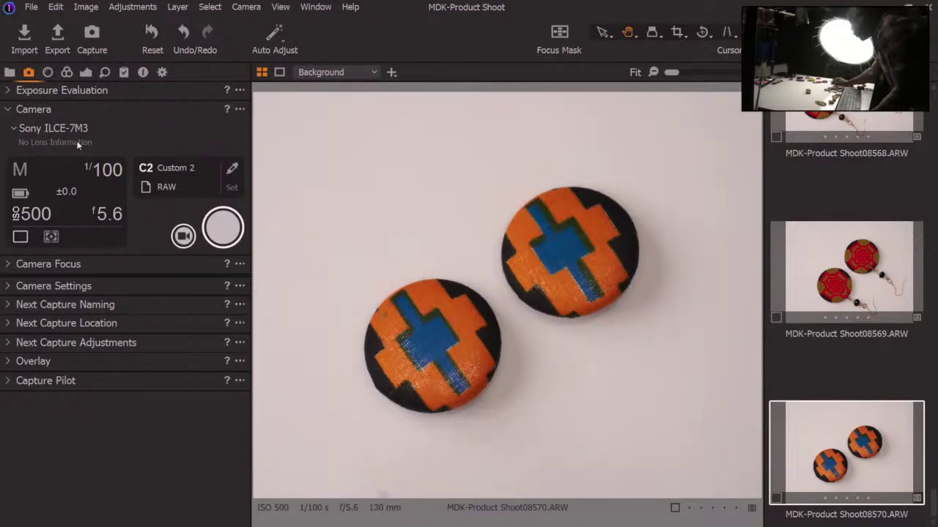
Step: Check the focus of the orange-and-blue round earrings in MDK-Product Shoot08570.ARW at 100% and with the Focus Mask, and take another capture
{"action": "left_click", "coordinate": [564, 255]}
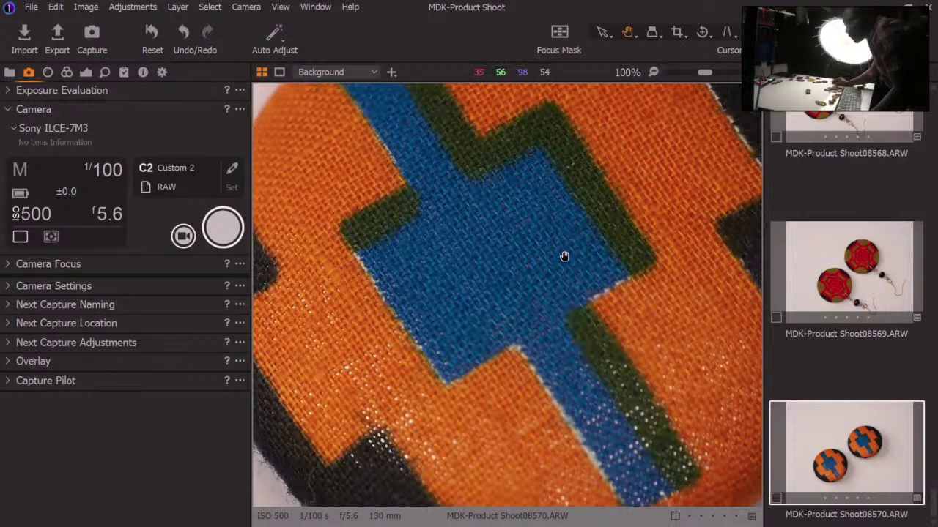
{"action": "left_click", "coordinate": [564, 256]}
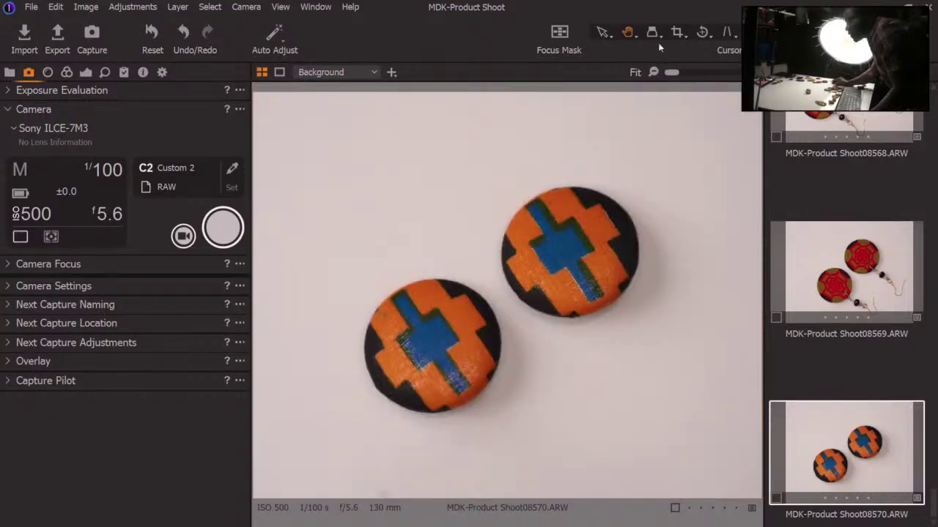
{"action": "left_click", "coordinate": [559, 32]}
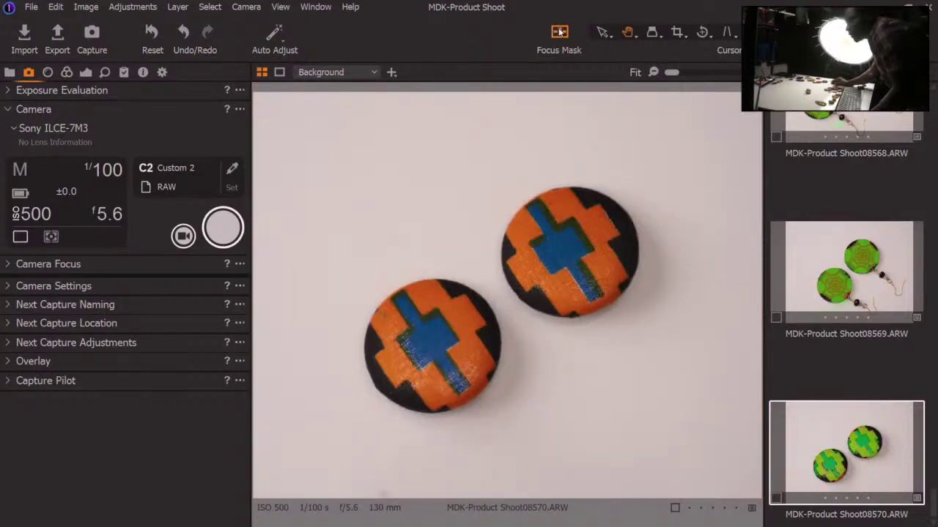
{"action": "left_click", "coordinate": [559, 31]}
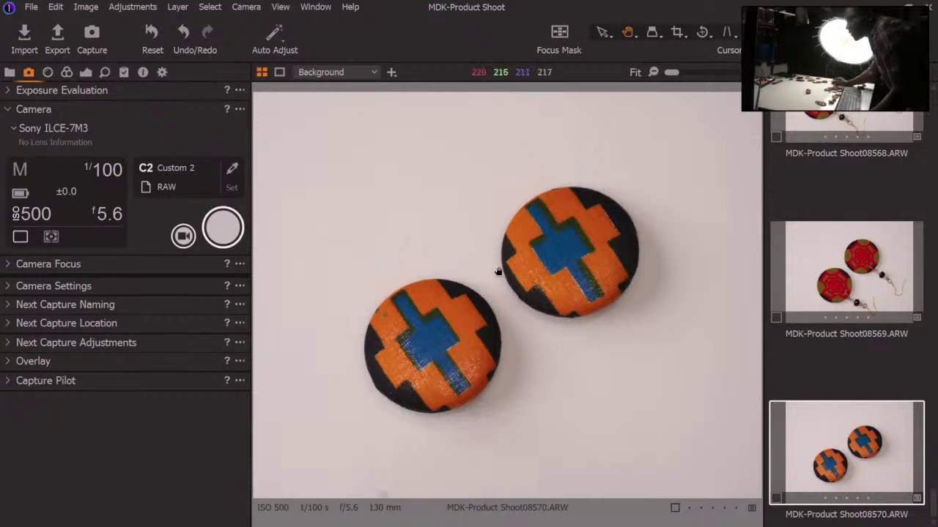
{"action": "left_click", "coordinate": [578, 270]}
{"action": "left_click", "coordinate": [579, 270]}
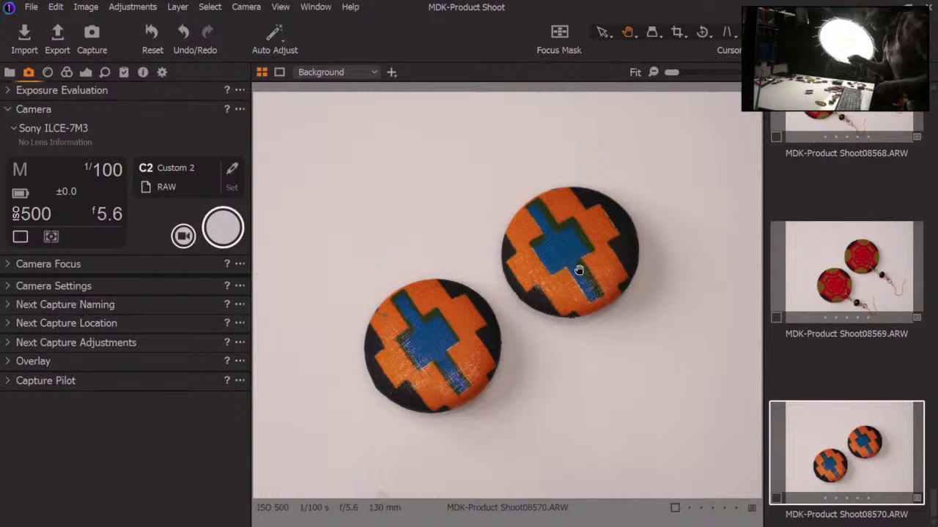
{"action": "key", "text": "ctrl+k"}
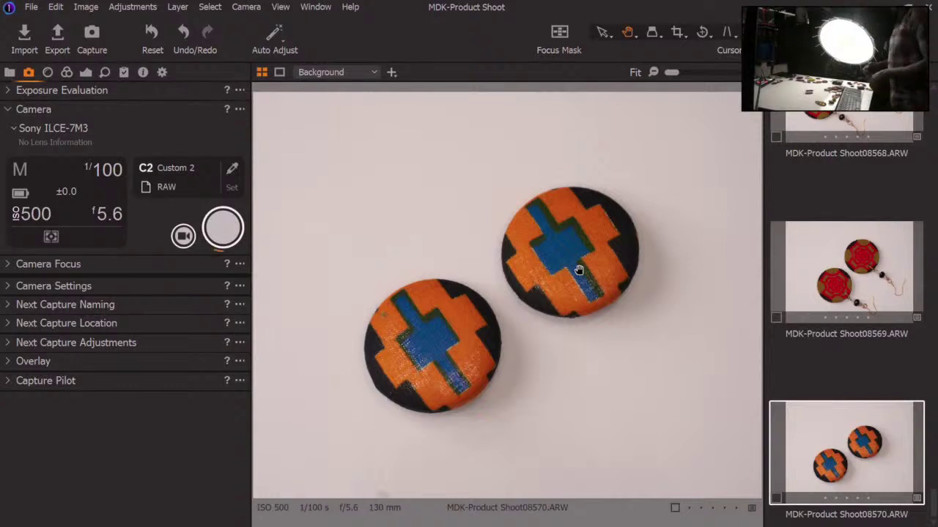